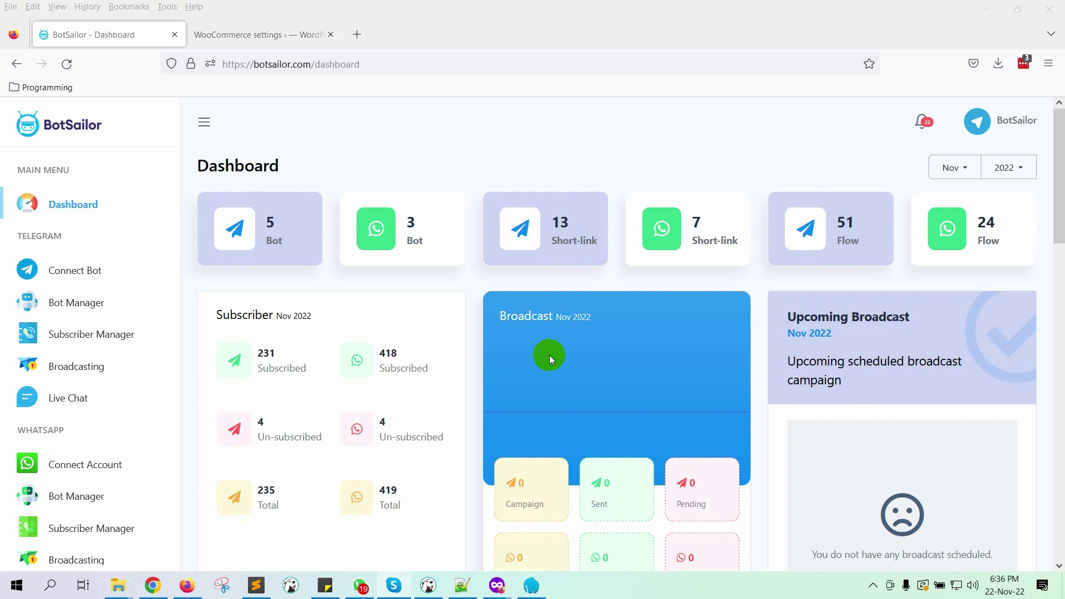
Scroll the dashboard sidebar down toward the WhatsApp section.
{"action": "scroll", "coordinate": [78, 391], "scroll_direction": "down", "scroll_amount": 3}
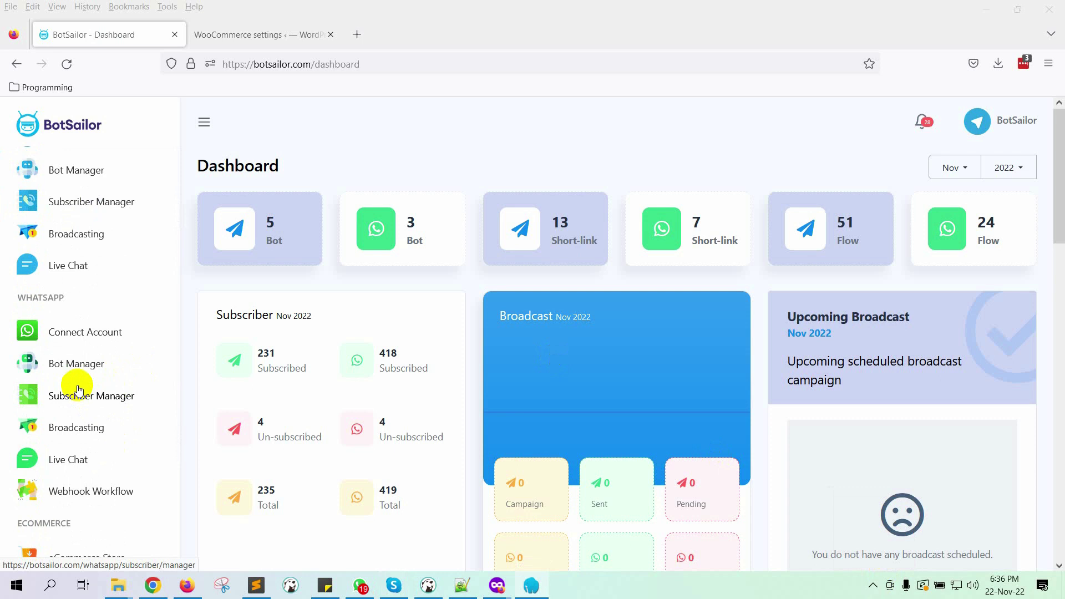
Open the WhatsApp Bot Manager and show the bot's Message Template section.
{"action": "left_click", "coordinate": [78, 364]}
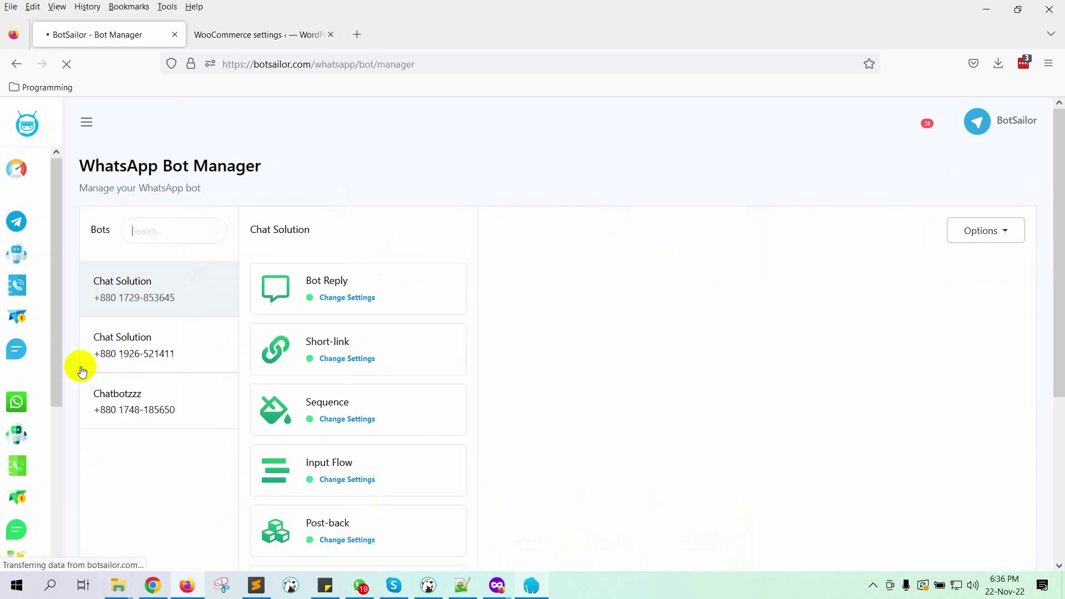
{"action": "scroll", "coordinate": [375, 443], "scroll_direction": "down", "scroll_amount": 4}
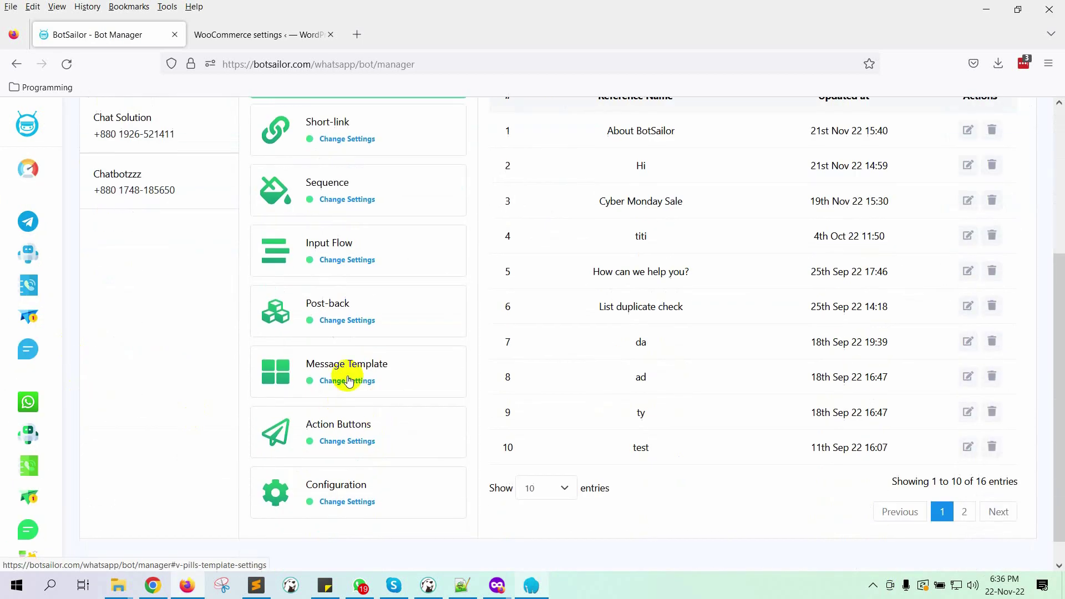
{"action": "left_click", "coordinate": [348, 381]}
Review the existing templates and Template Variables, then start a new message template.
{"action": "scroll", "coordinate": [784, 356], "scroll_direction": "down", "scroll_amount": 4}
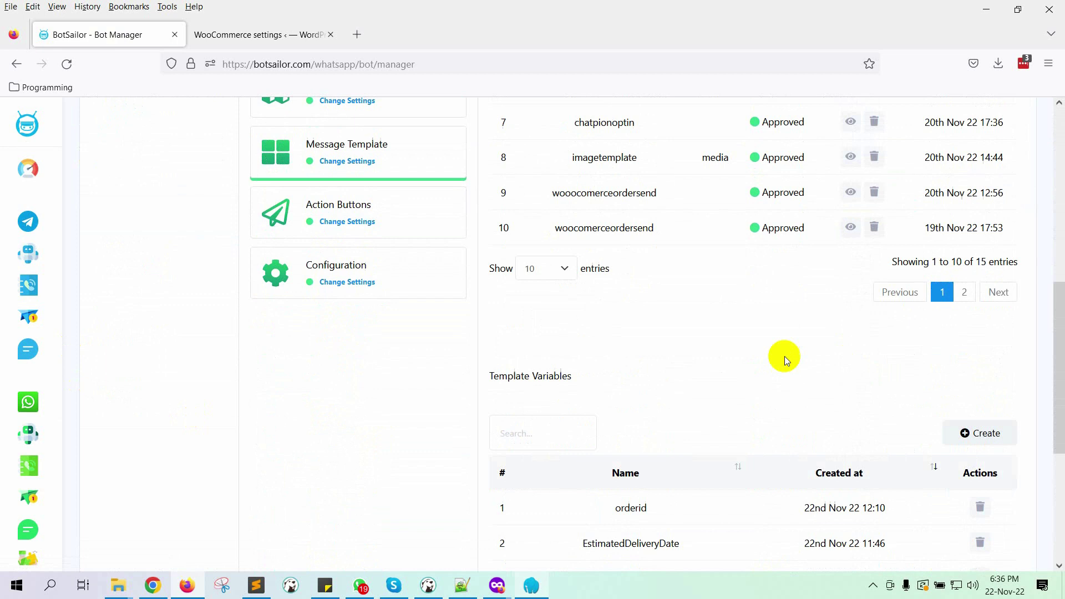
{"action": "scroll", "coordinate": [784, 356], "scroll_direction": "down", "scroll_amount": 4}
{"action": "left_click_drag", "start_coordinate": [487, 157], "coordinate": [588, 161]}
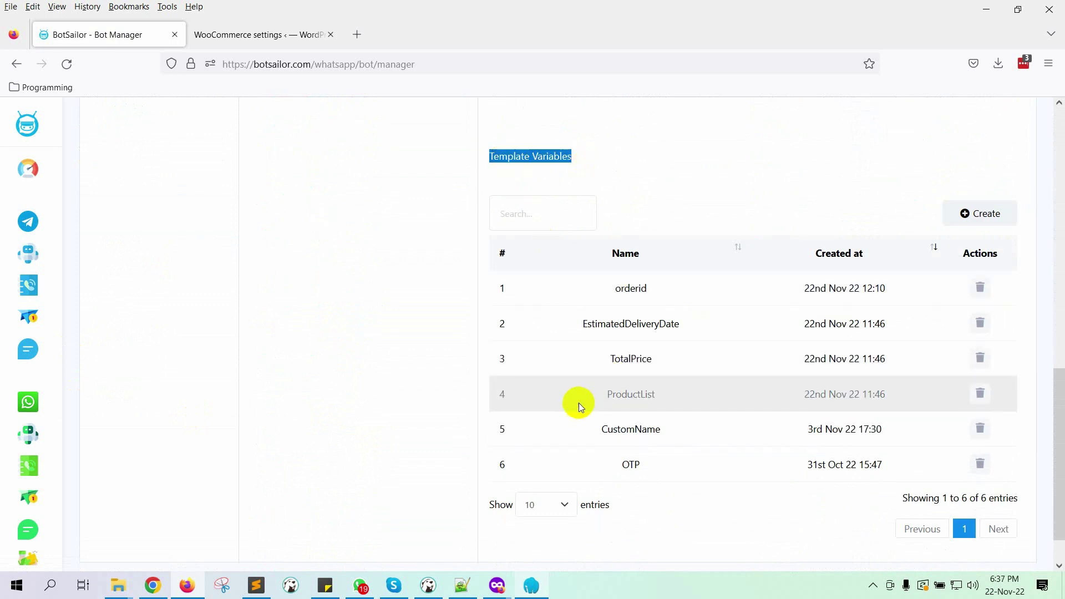
{"action": "scroll", "coordinate": [829, 337], "scroll_direction": "up", "scroll_amount": 8}
{"action": "scroll", "coordinate": [829, 337], "scroll_direction": "up", "scroll_amount": 4}
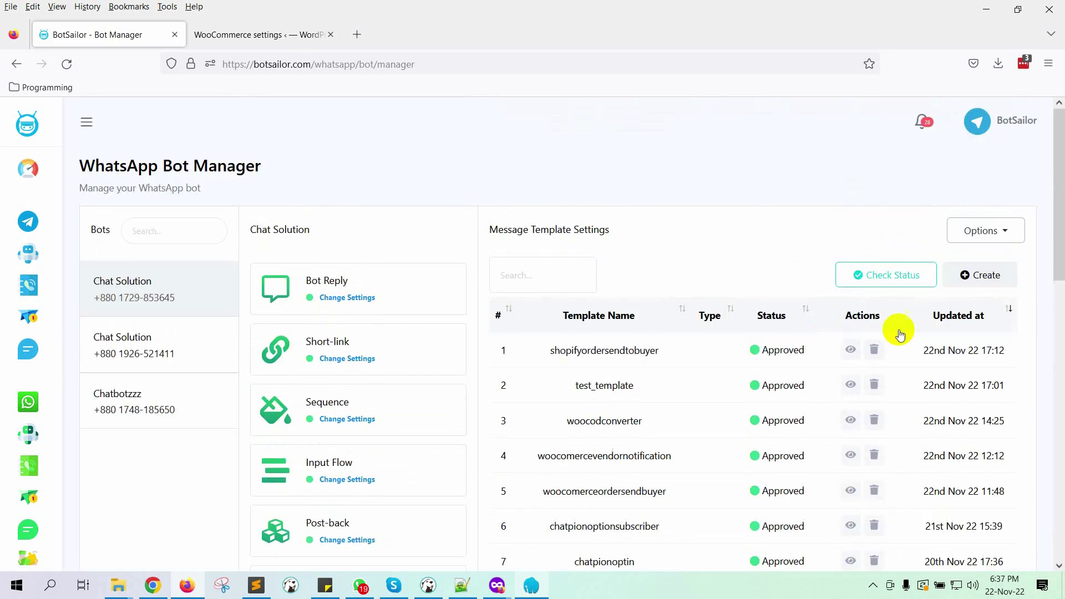
{"action": "left_click", "coordinate": [982, 275]}
Name the template wooordernotificationtoseller and begin the body with an 'Order Id :' line.
{"action": "left_click", "coordinate": [405, 208]}
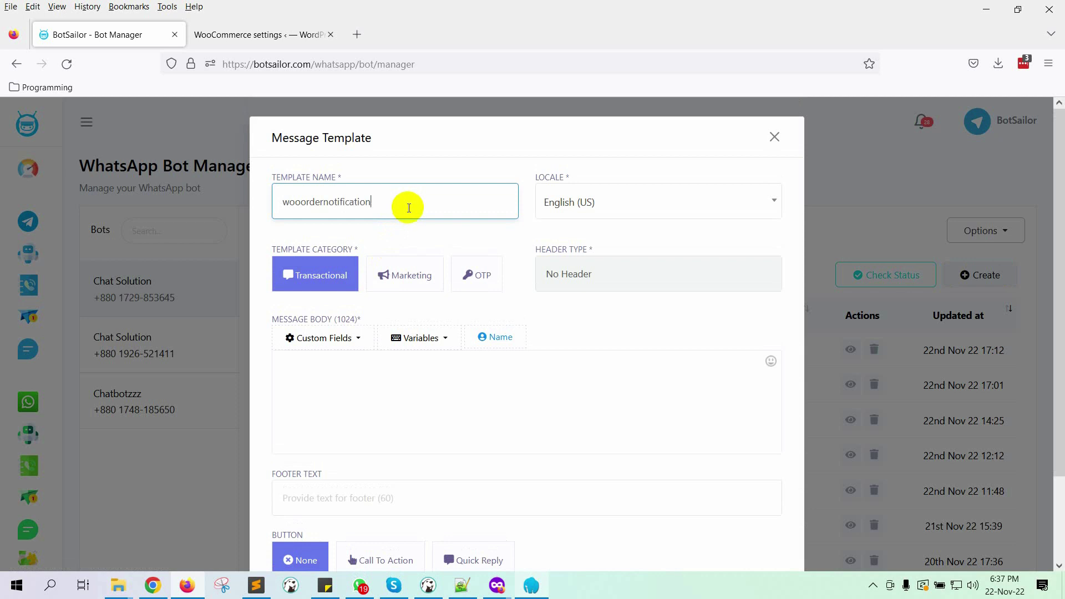
{"action": "left_click", "coordinate": [484, 413]}
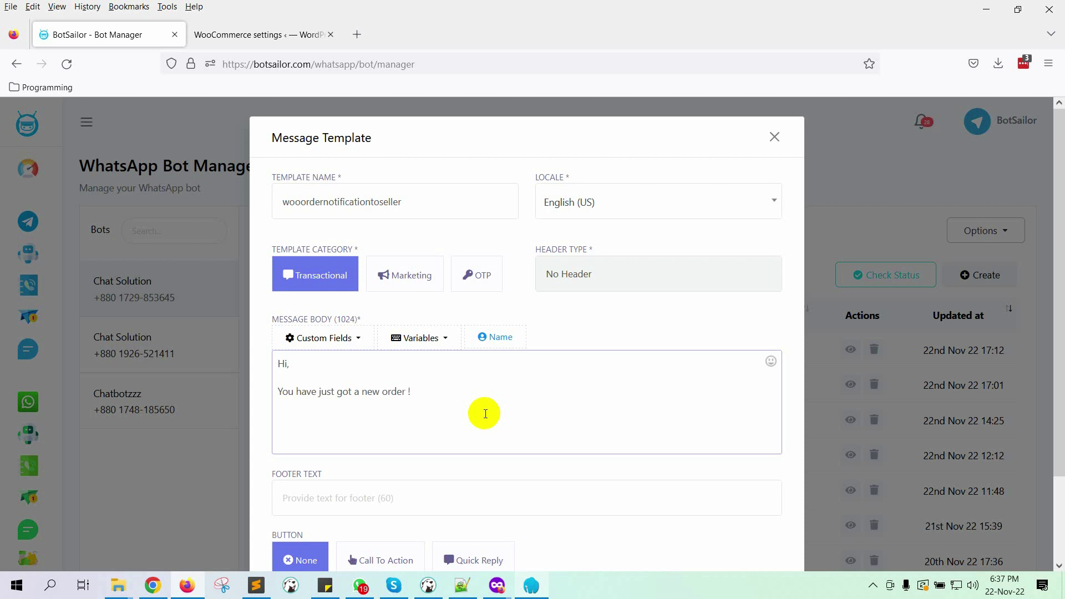
{"action": "scroll", "coordinate": [438, 399], "scroll_direction": "down", "scroll_amount": 2}
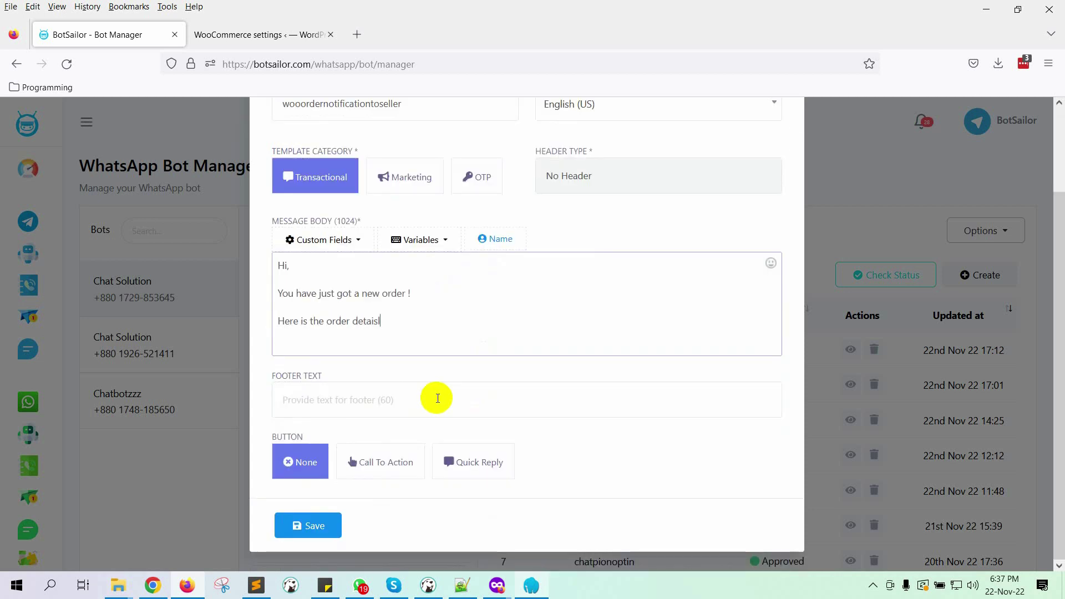
{"action": "type", "text": "s."}
{"action": "key", "text": "Return"}
{"action": "key", "text": "Return"}
{"action": "type", "text": "Order Id :"}
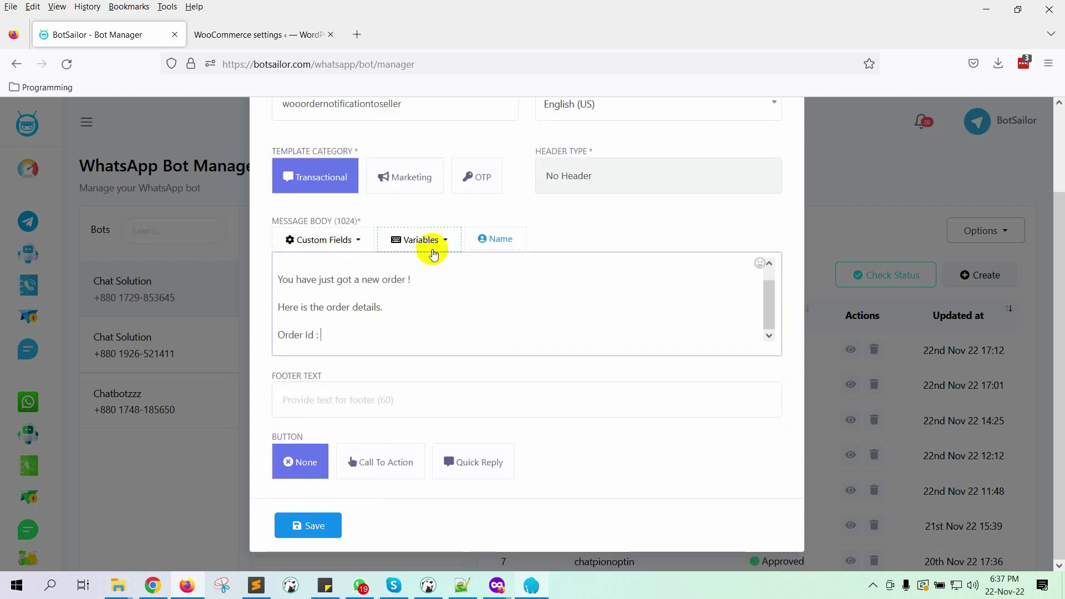
Insert the orderid variable on the Order Id line.
{"action": "left_click", "coordinate": [432, 243]}
{"action": "left_click", "coordinate": [409, 307]}
{"action": "key", "text": "ctrl+z"}
{"action": "type", "text": "#!orderid!#"}
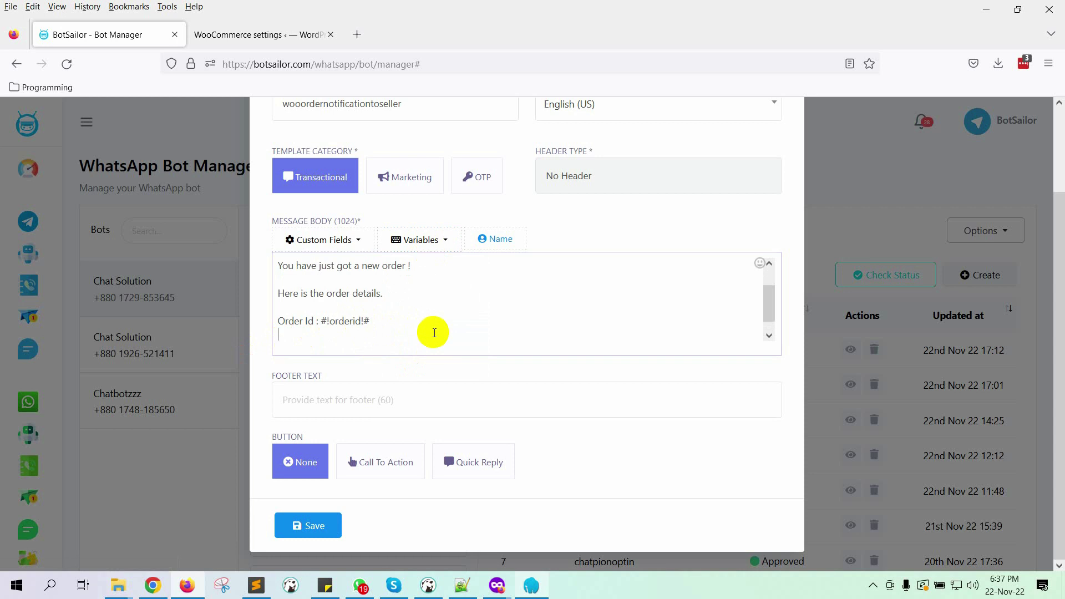
Add a Total Price line holding the TotalPrice variable.
{"action": "key", "text": "Return"}
{"action": "key", "text": "Return"}
{"action": "type", "text": "O"}
{"action": "type", "text": "otal Price :"}
{"action": "left_click", "coordinate": [420, 239]}
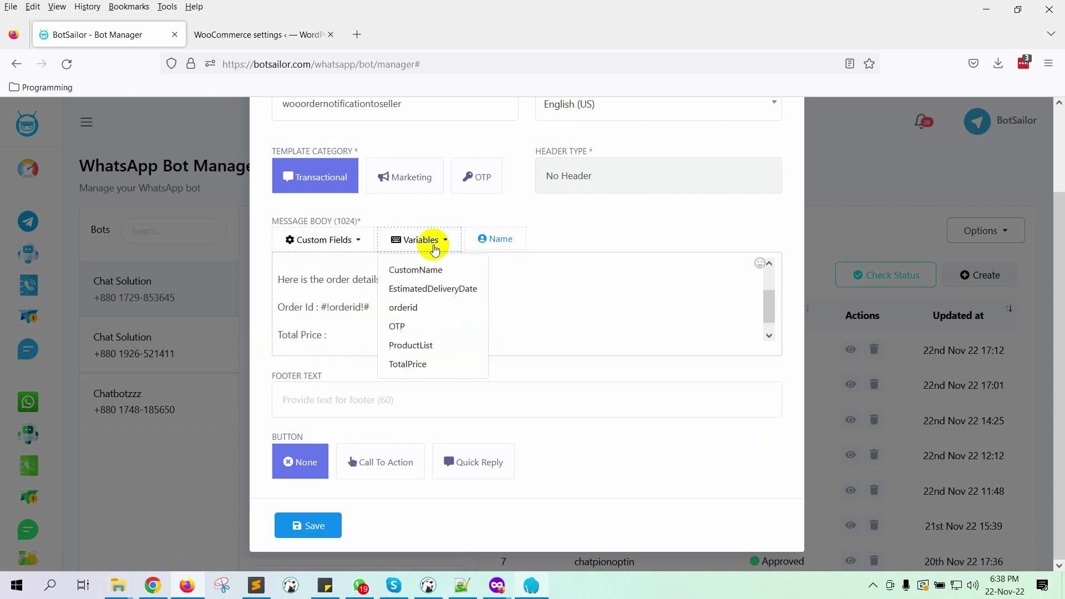
{"action": "left_click", "coordinate": [407, 364]}
{"action": "key", "text": "ctrl+z"}
{"action": "type", "text": "#!TotalPrice!#"}
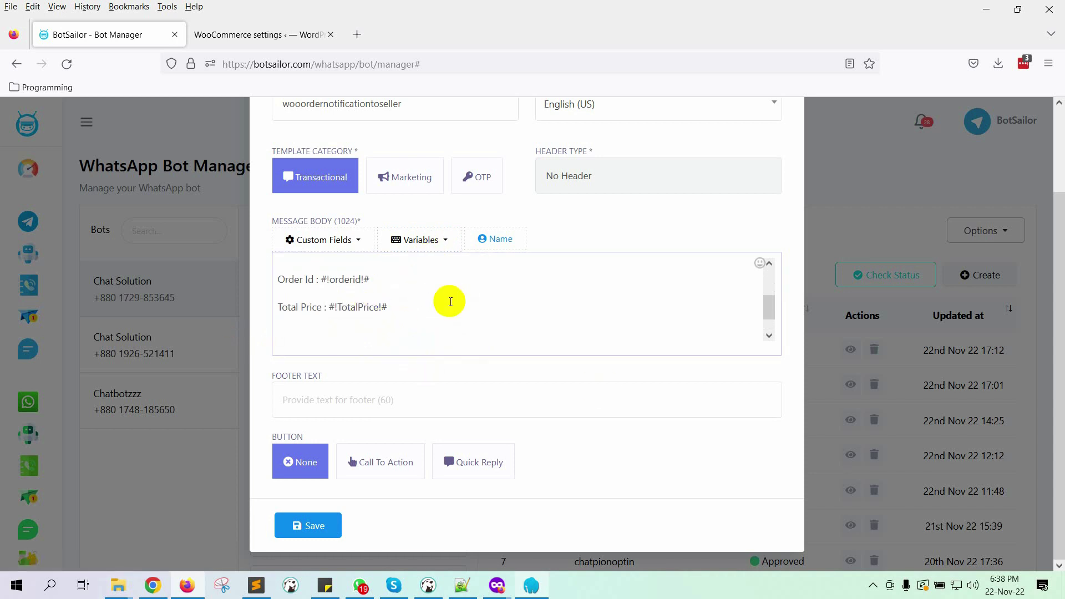
Add the Product List line with the ProductList variable and a closing 'Thanks'.
{"action": "type", "text": "t :"}
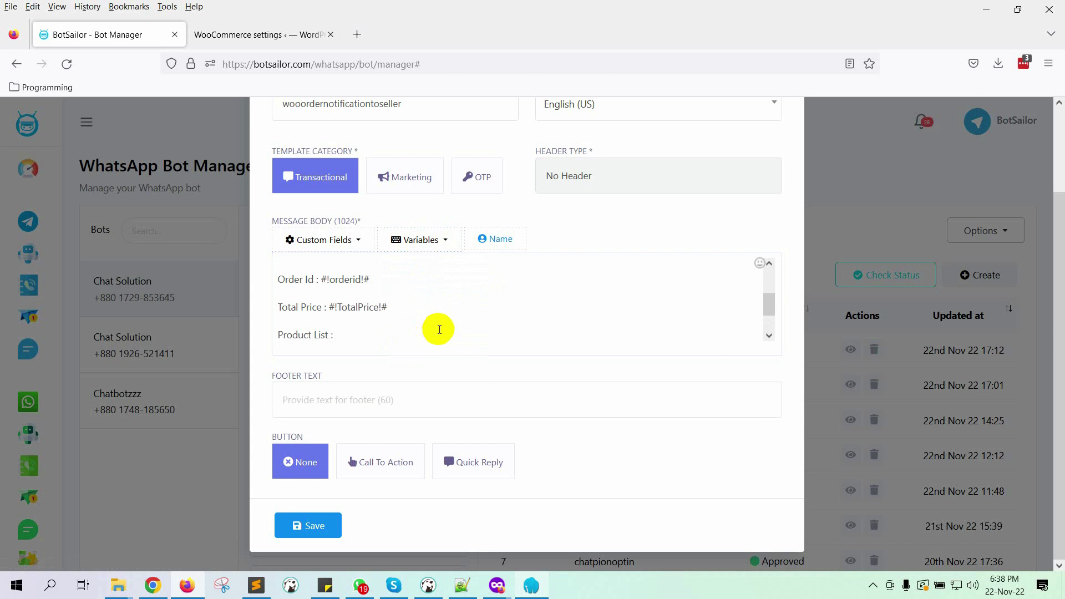
{"action": "key", "text": "Return"}
{"action": "key", "text": "Return"}
{"action": "key", "text": "Return"}
{"action": "type", "text": "#!ProductList!#"}
{"action": "key", "text": "Return"}
{"action": "key", "text": "Return"}
{"action": "type", "text": "Thanks"}
{"action": "key", "text": "Return"}
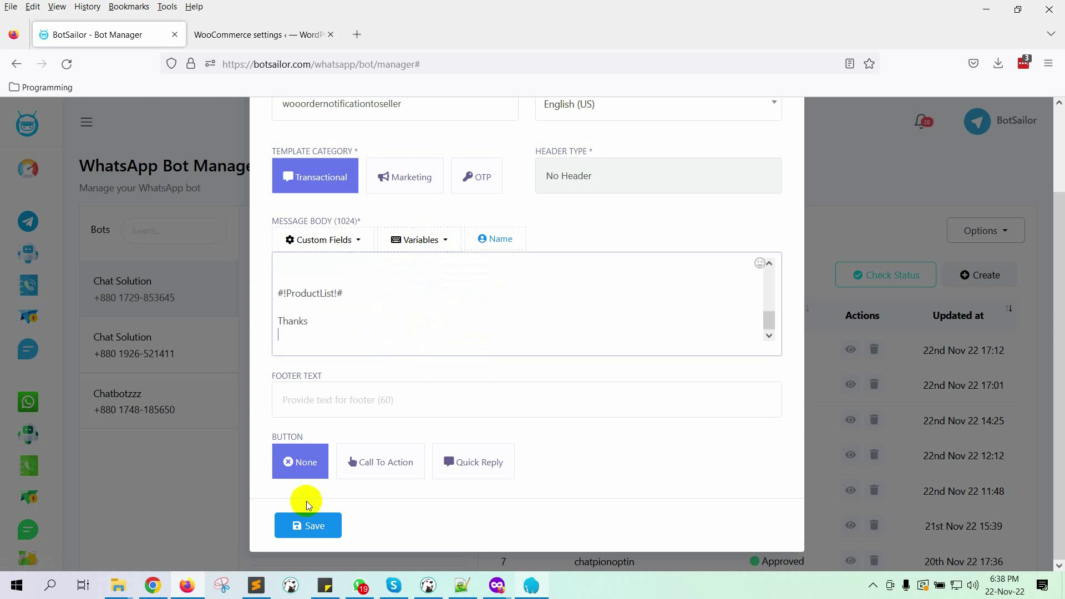
Save the new message template and close the form.
{"action": "left_click", "coordinate": [303, 526]}
{"action": "scroll", "coordinate": [623, 331], "scroll_direction": "up", "scroll_amount": 5}
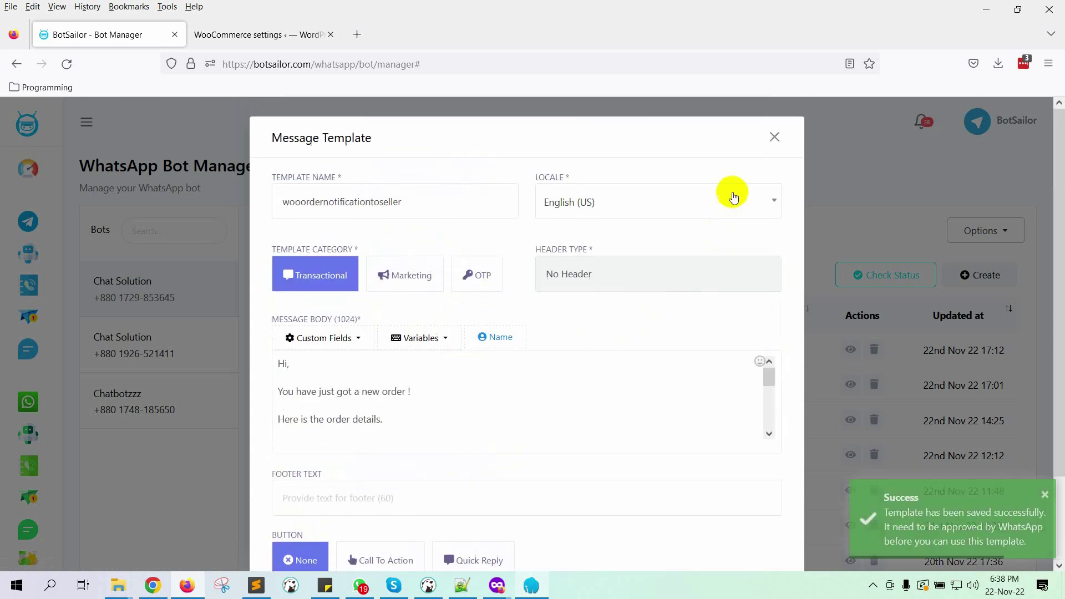
{"action": "left_click", "coordinate": [771, 136]}
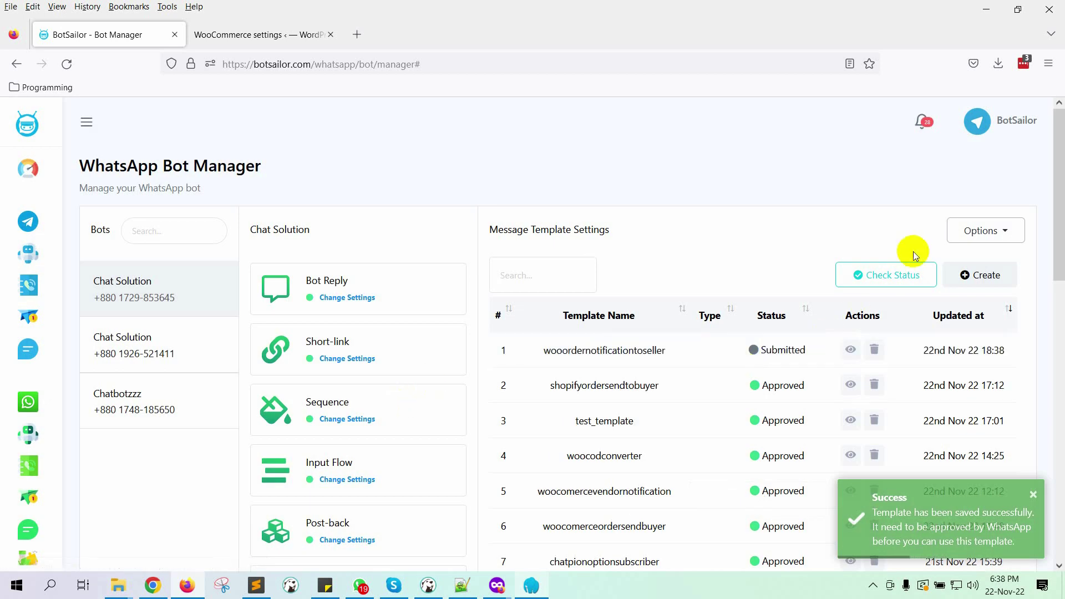
Refresh template status so wooordernotificationtoseller shows Approved, and expand the sidebar labels.
{"action": "left_click", "coordinate": [736, 360]}
{"action": "left_click", "coordinate": [862, 275]}
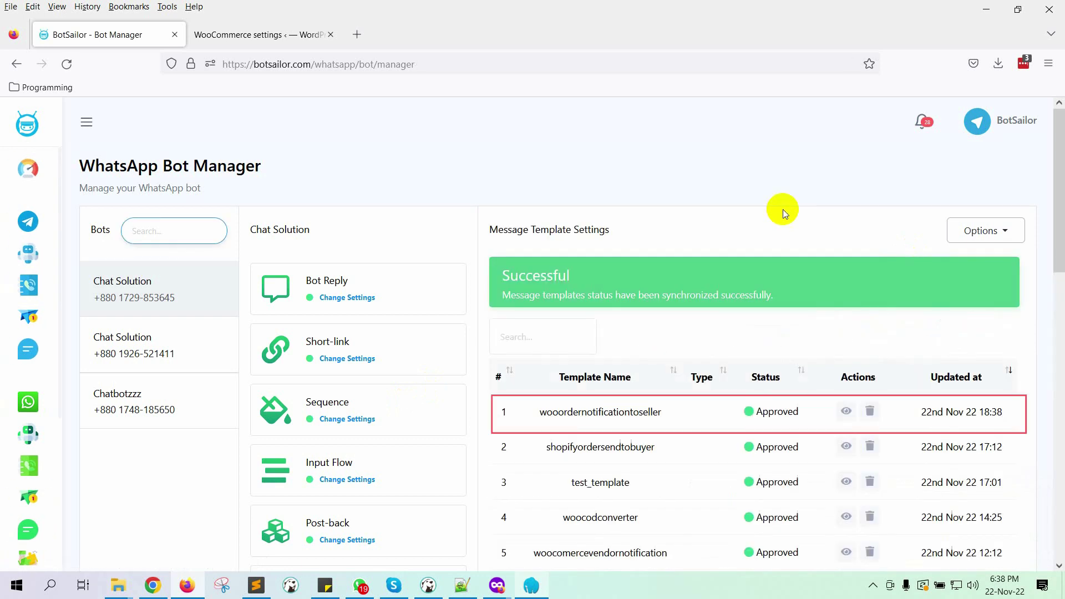
{"action": "left_click", "coordinate": [86, 122]}
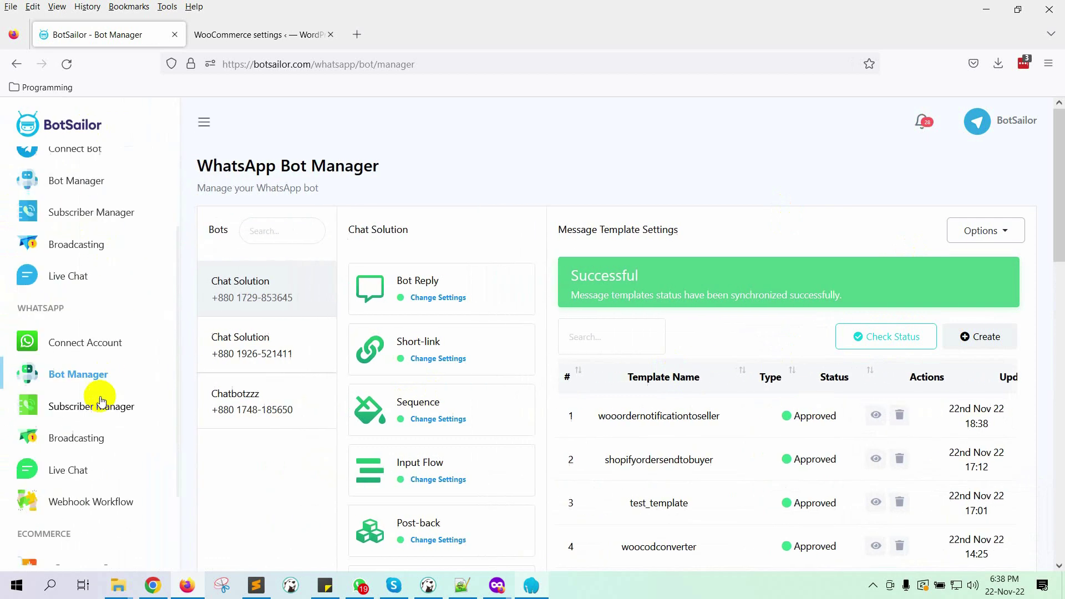
{"action": "scroll", "coordinate": [101, 400], "scroll_direction": "down", "scroll_amount": 2}
Start a new webhook workflow, name it, and select the wooordernotificationtoseller template.
{"action": "left_click", "coordinate": [78, 399]}
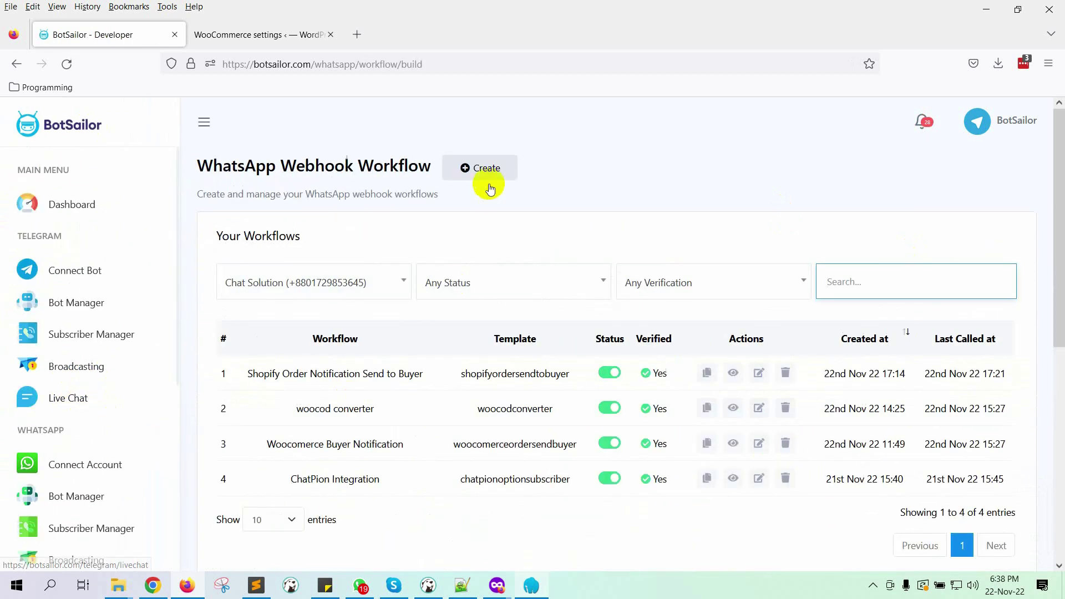
{"action": "left_click", "coordinate": [491, 188]}
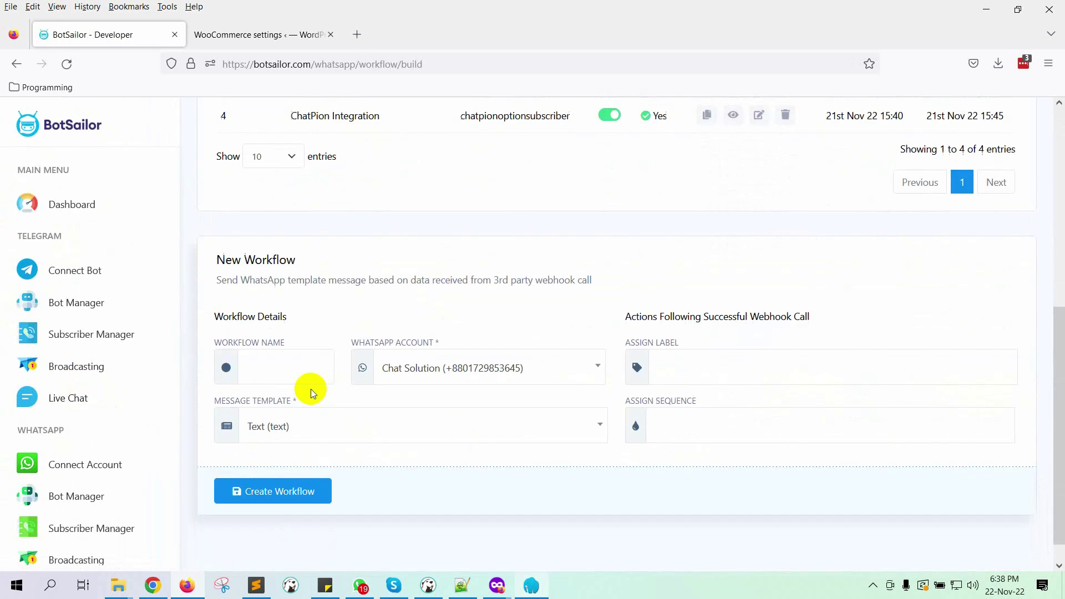
{"action": "left_click", "coordinate": [275, 358]}
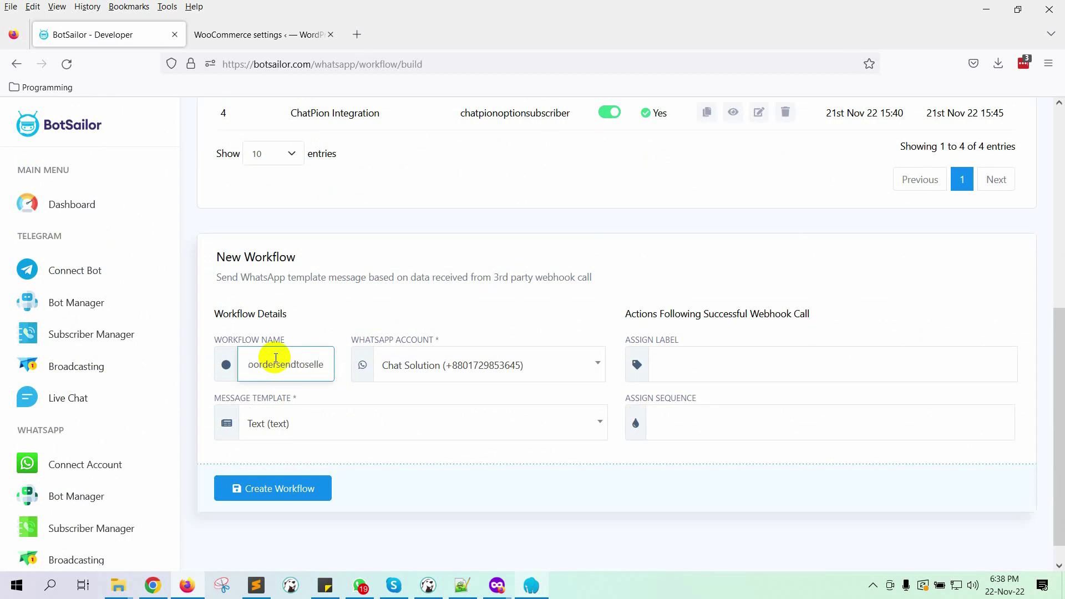
{"action": "left_click", "coordinate": [355, 422]}
{"action": "scroll", "coordinate": [357, 361], "scroll_direction": "down", "scroll_amount": 5}
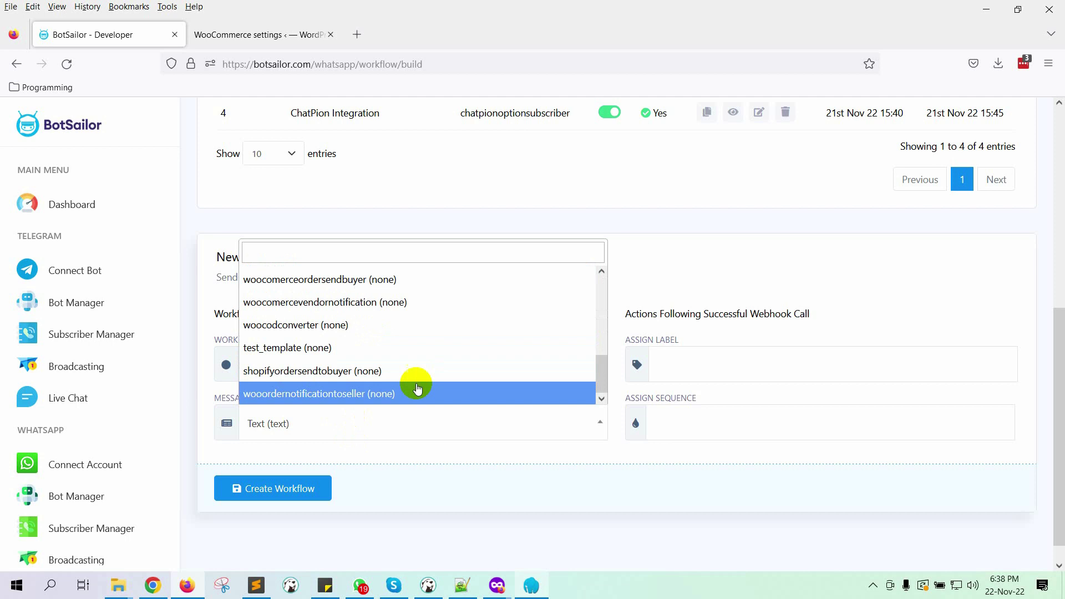
{"action": "left_click", "coordinate": [440, 394]}
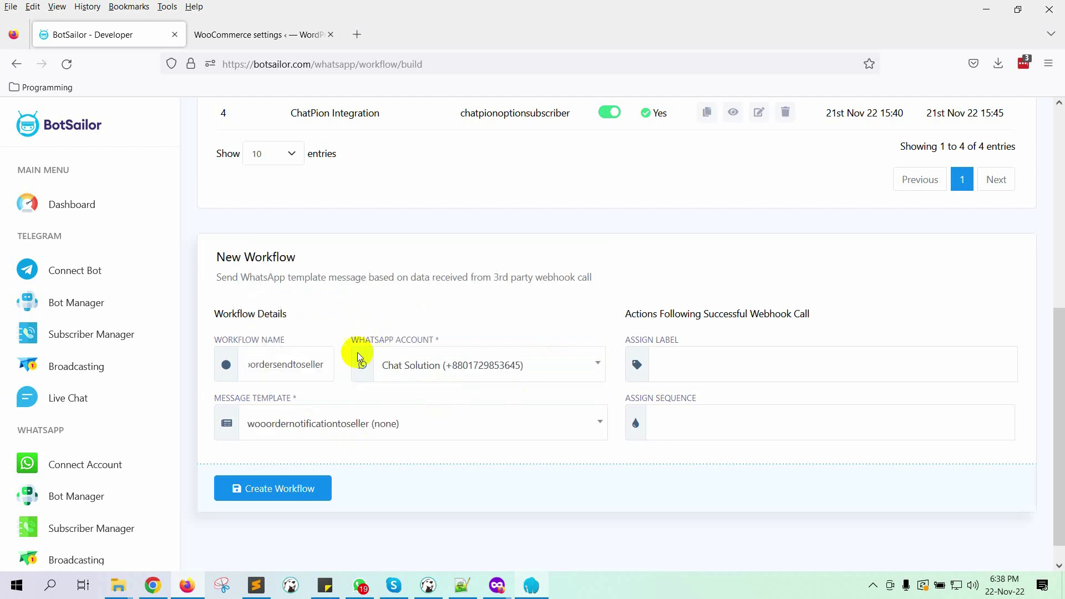
{"action": "left_click_drag", "start_coordinate": [345, 342], "coordinate": [448, 337]}
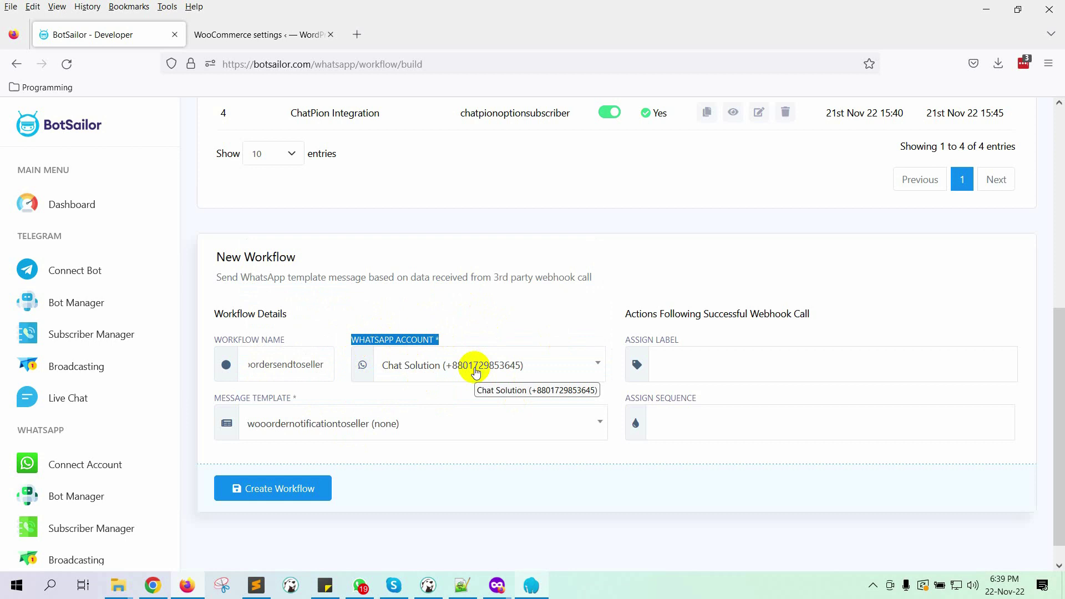
Create the workflow and copy its webhook callback URL.
{"action": "left_click", "coordinate": [233, 489]}
{"action": "scroll", "coordinate": [443, 444], "scroll_direction": "down", "scroll_amount": 5}
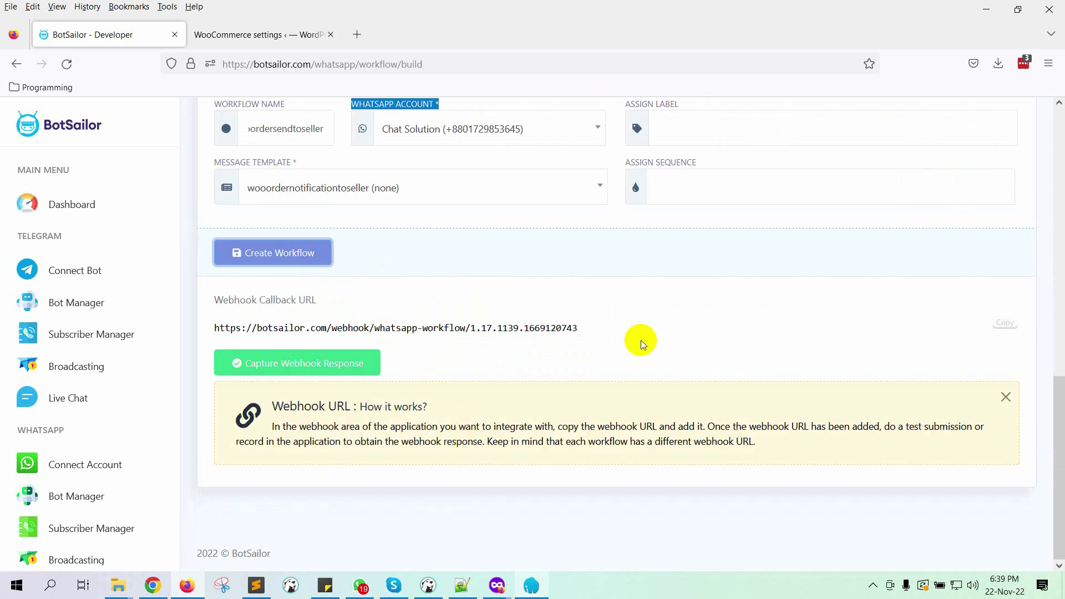
{"action": "left_click", "coordinate": [1008, 329]}
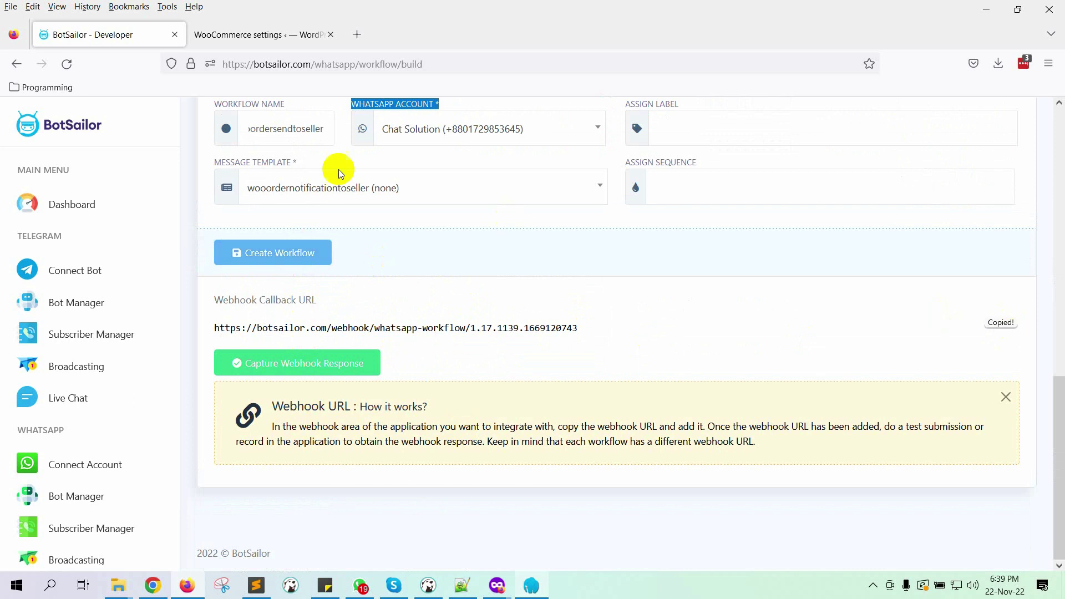
Go to WooCommerce Settings > Advanced > Webhooks and add a new webhook.
{"action": "left_click", "coordinate": [259, 35]}
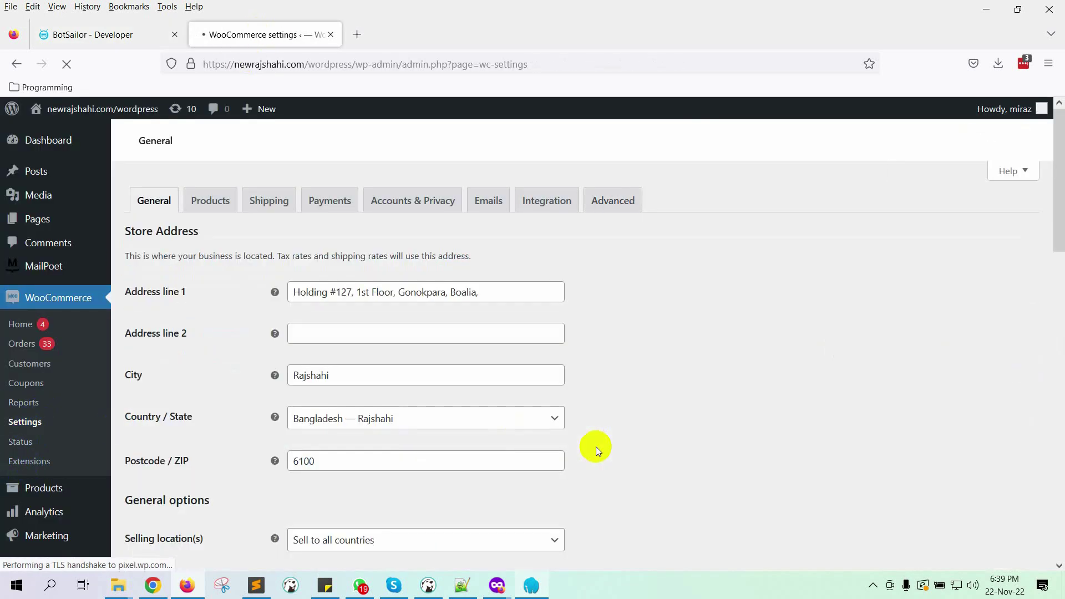
{"action": "left_click", "coordinate": [614, 202]}
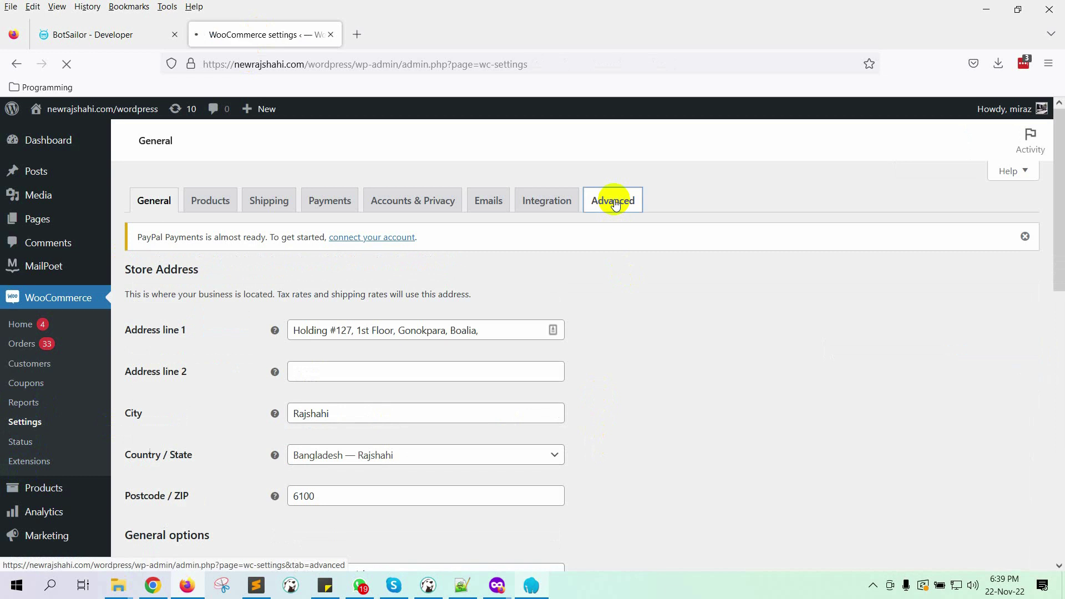
{"action": "left_click", "coordinate": [244, 266]}
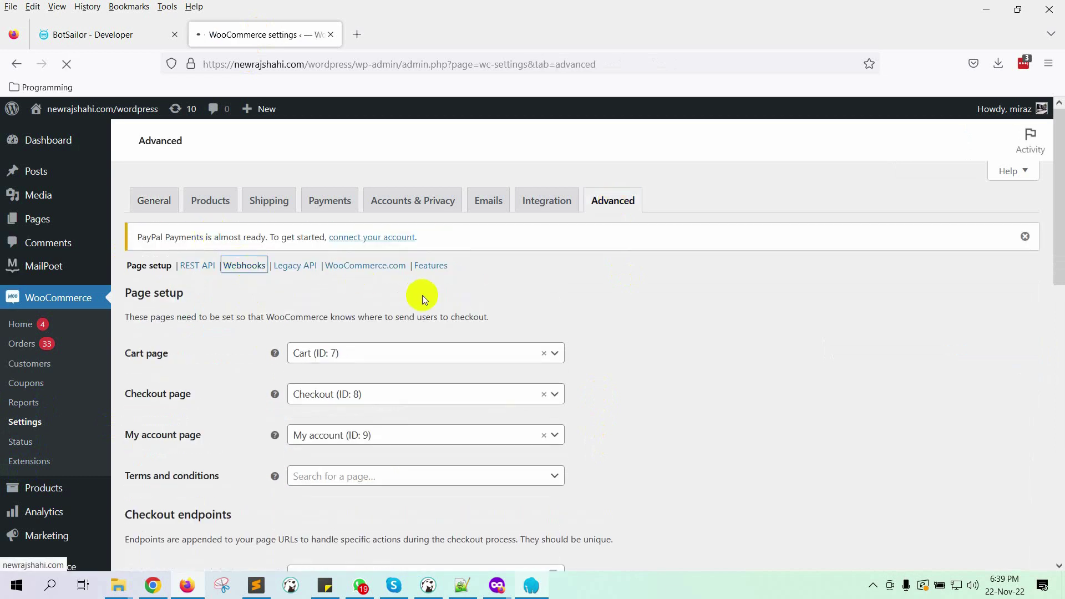
{"action": "left_click", "coordinate": [236, 292]}
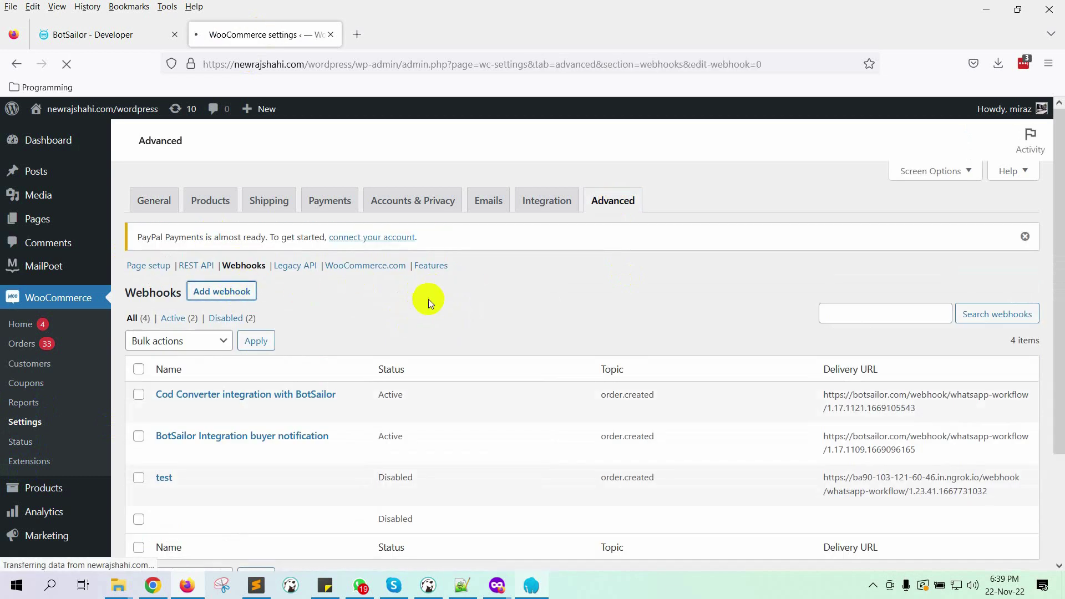
Name the webhook 'Seller Notification from BotSailor', set it Active with topic Order created.
{"action": "left_click", "coordinate": [380, 331]}
{"action": "type", "text": "Sell"}
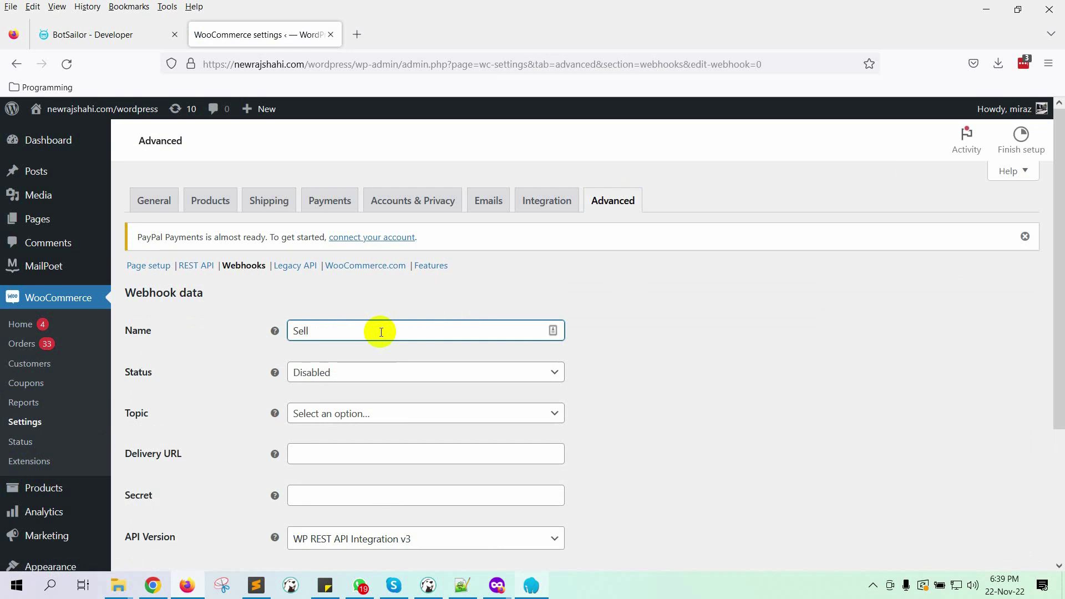
{"action": "type", "text": "er Notification from BotSailor"}
{"action": "left_click", "coordinate": [347, 372]}
{"action": "left_click", "coordinate": [311, 395]}
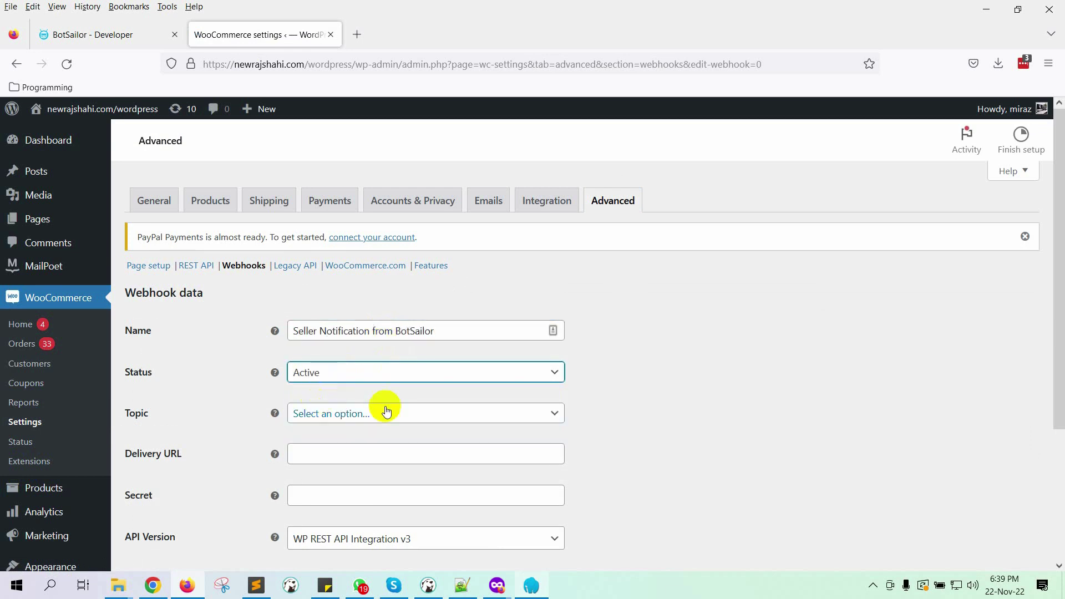
{"action": "left_click", "coordinate": [387, 412]}
{"action": "left_click", "coordinate": [380, 255]}
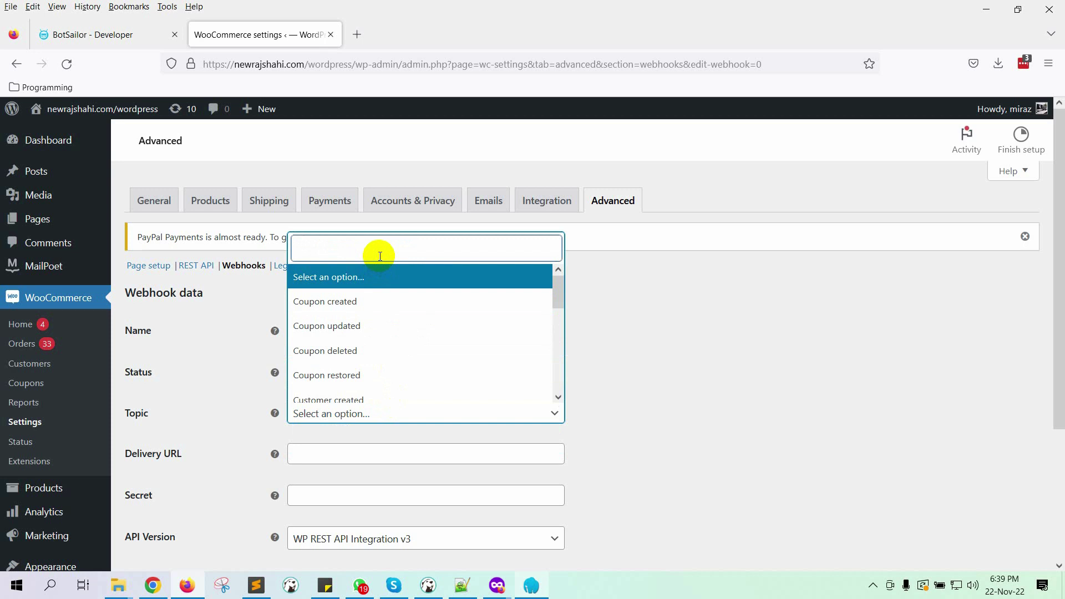
{"action": "type", "text": "order"}
{"action": "key", "text": "Return"}
Paste the BotSailor workflow URL as Delivery URL and save the webhook.
{"action": "scroll", "coordinate": [333, 307], "scroll_direction": "down", "scroll_amount": 3}
{"action": "left_click", "coordinate": [334, 306]}
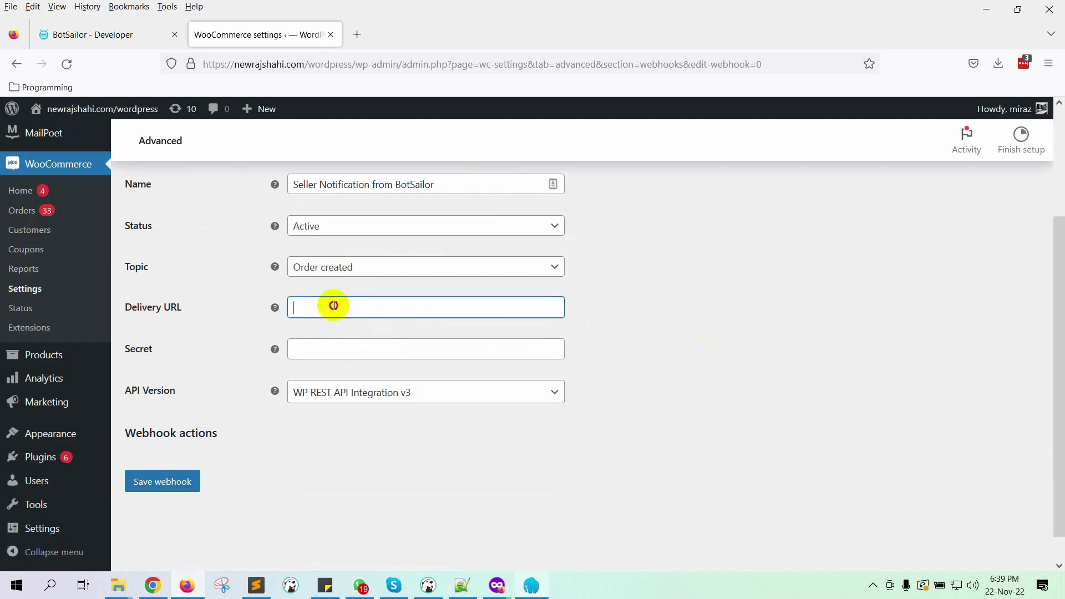
{"action": "key", "text": "ctrl+v"}
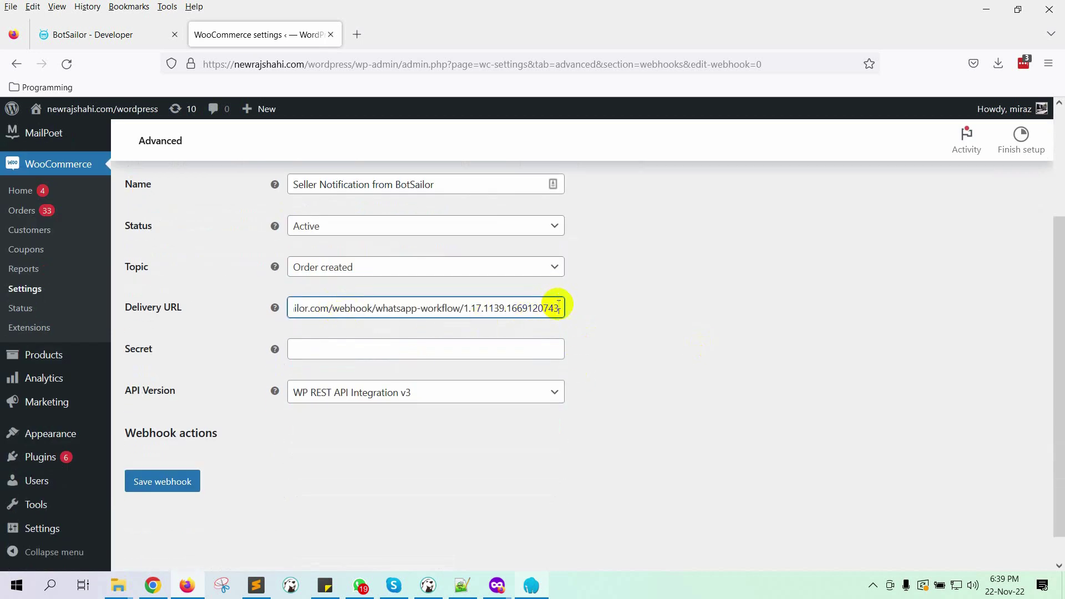
{"action": "left_click_drag", "start_coordinate": [558, 305], "coordinate": [471, 306]}
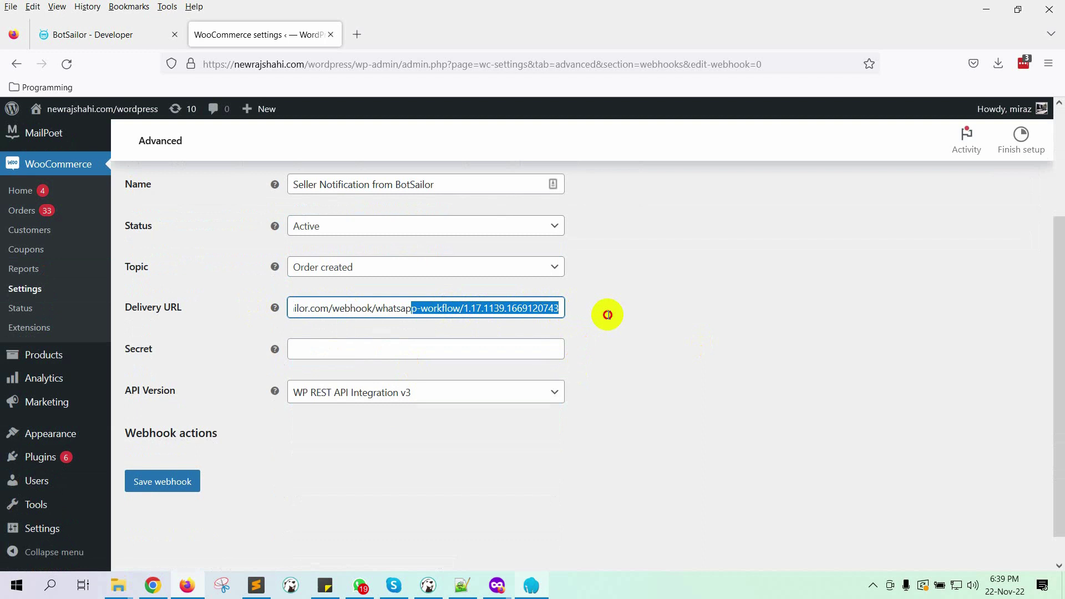
{"action": "left_click", "coordinate": [152, 483]}
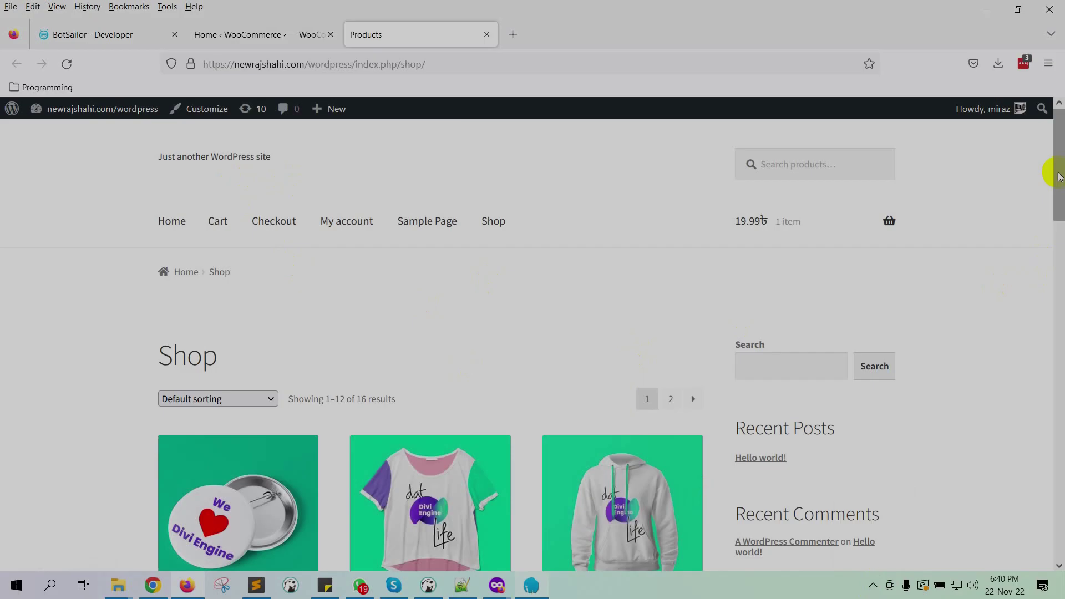
Open the Brand Buttons product and start Capture Webhook Response in BotSailor.
{"action": "left_click_drag", "start_coordinate": [1060, 177], "coordinate": [1056, 256]}
{"action": "left_click", "coordinate": [273, 334]}
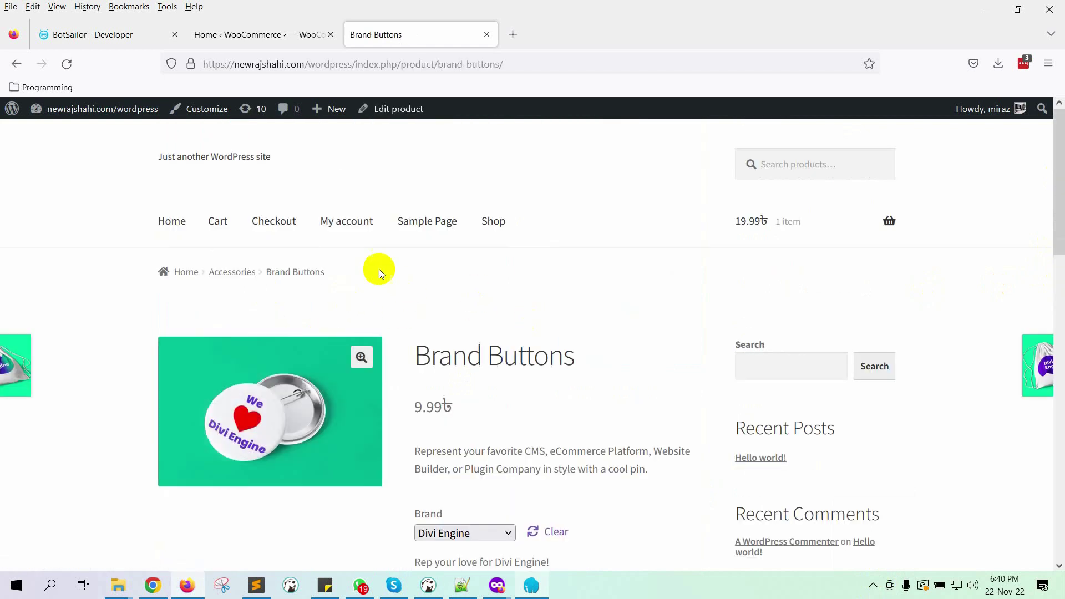
{"action": "left_click", "coordinate": [89, 34]}
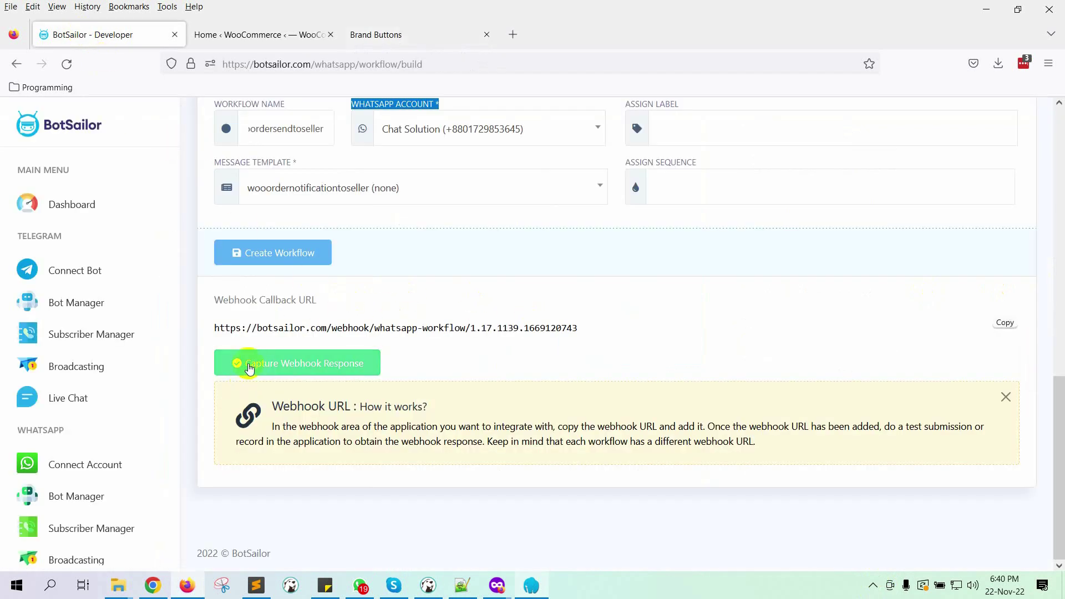
{"action": "left_click", "coordinate": [306, 369]}
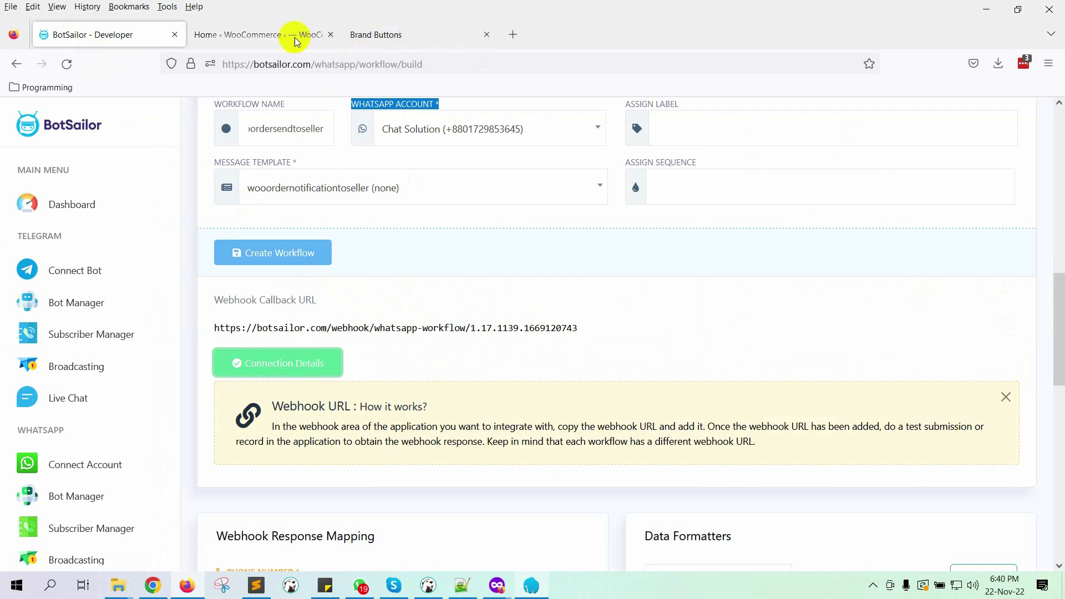
Add Brand Buttons to the cart and proceed to checkout.
{"action": "left_click", "coordinate": [388, 34]}
{"action": "scroll", "coordinate": [756, 400], "scroll_direction": "down", "scroll_amount": 5}
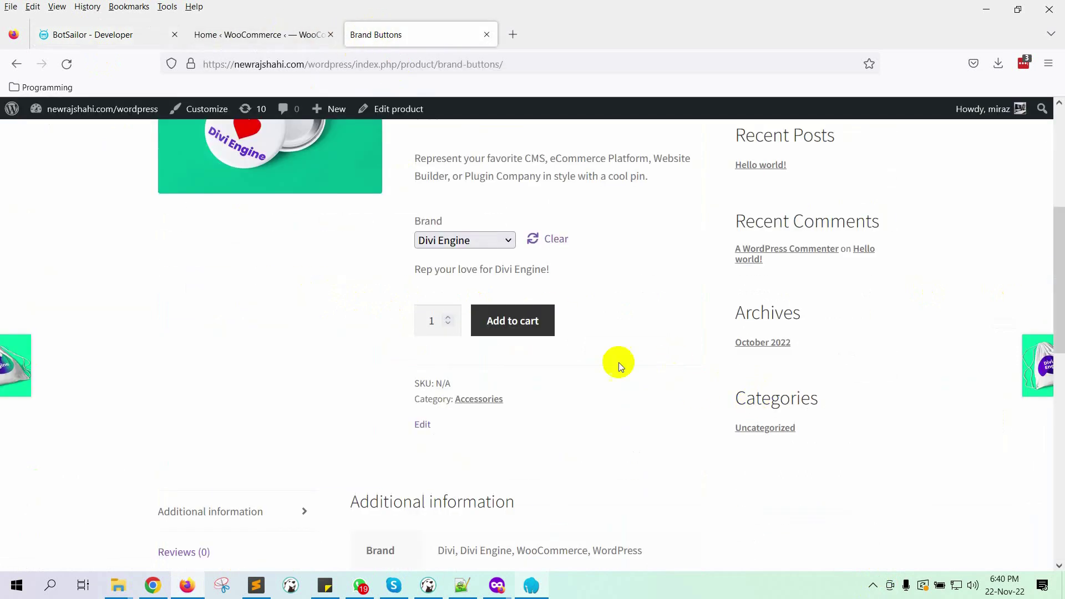
{"action": "left_click", "coordinate": [546, 332]}
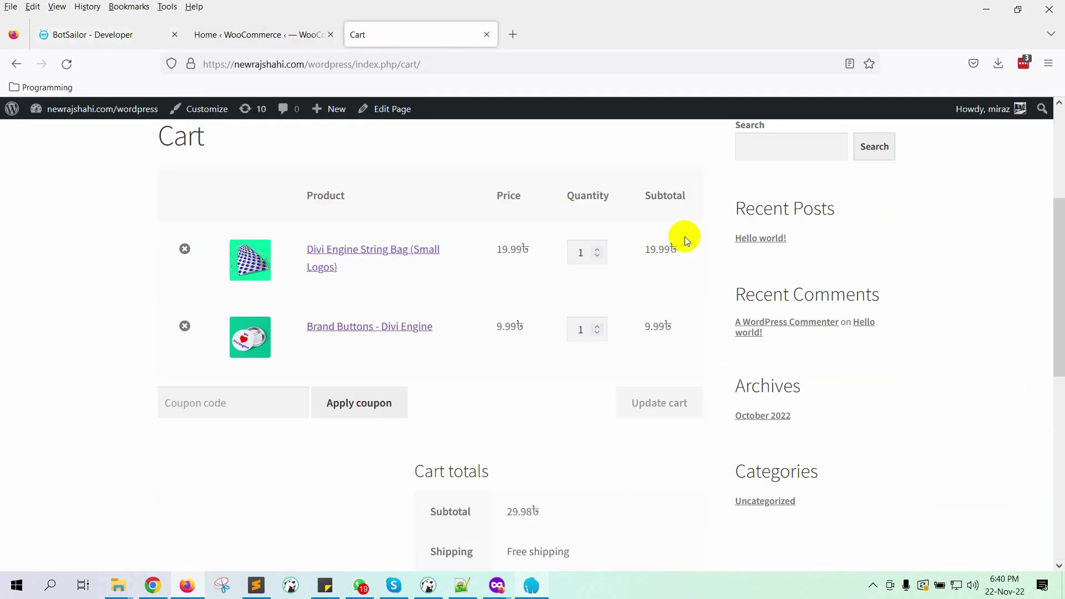
{"action": "scroll", "coordinate": [875, 364], "scroll_direction": "down", "scroll_amount": 10}
{"action": "key", "text": "Return"}
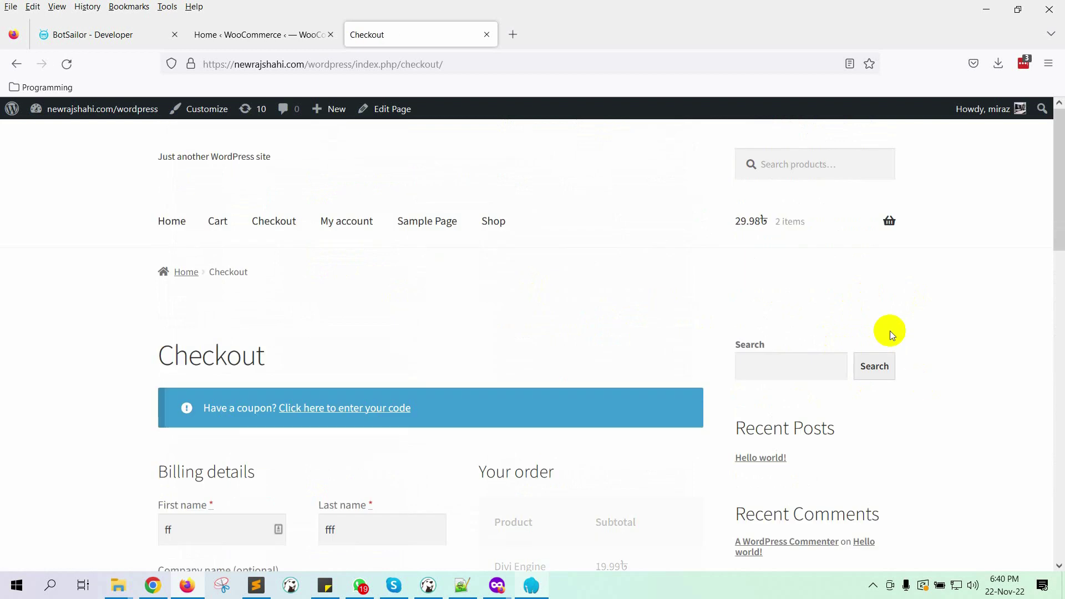
Place the test order from the checkout page.
{"action": "scroll", "coordinate": [459, 371], "scroll_direction": "down", "scroll_amount": 15}
{"action": "left_click", "coordinate": [647, 255]}
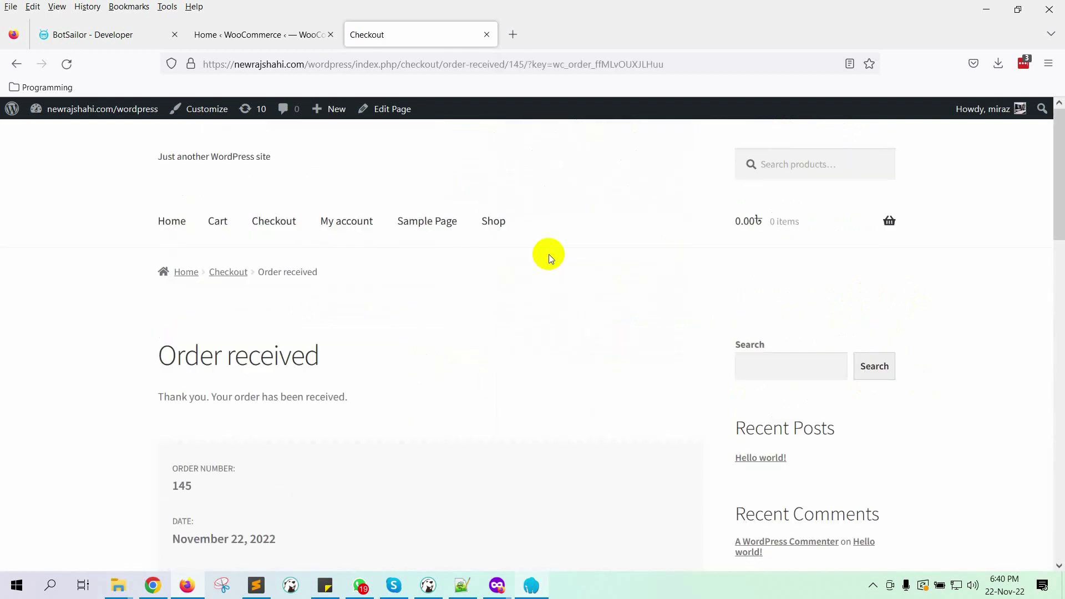
{"action": "scroll", "coordinate": [548, 255], "scroll_direction": "down", "scroll_amount": 4}
Inspect the captured order JSON in the BotSailor workflow's Raw Data box.
{"action": "left_click", "coordinate": [100, 35]}
{"action": "scroll", "coordinate": [773, 492], "scroll_direction": "down", "scroll_amount": 7}
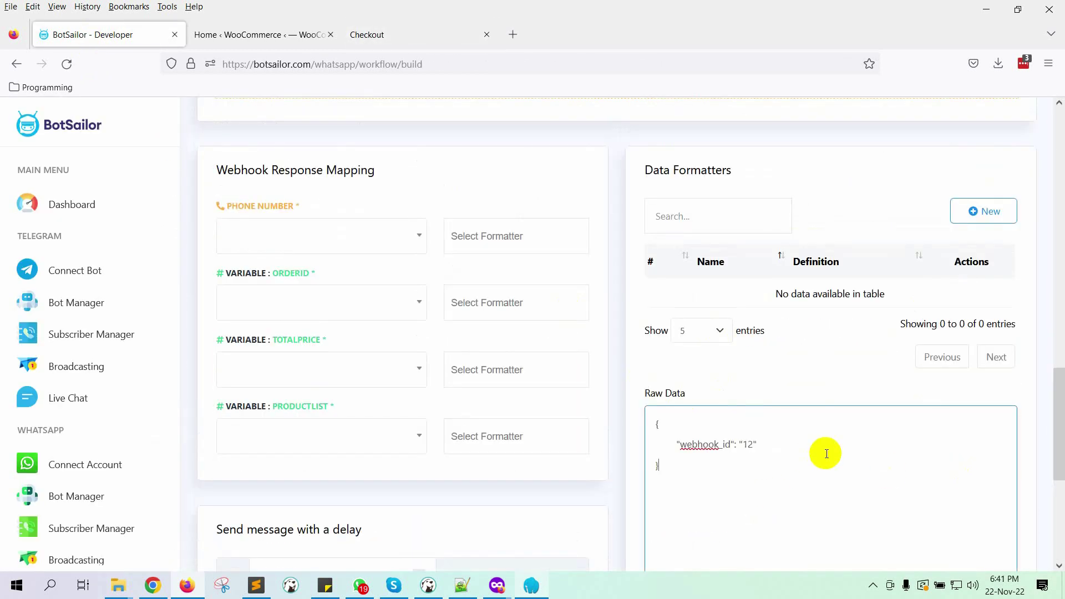
{"action": "scroll", "coordinate": [622, 449], "scroll_direction": "up", "scroll_amount": 7}
{"action": "left_click", "coordinate": [302, 366]}
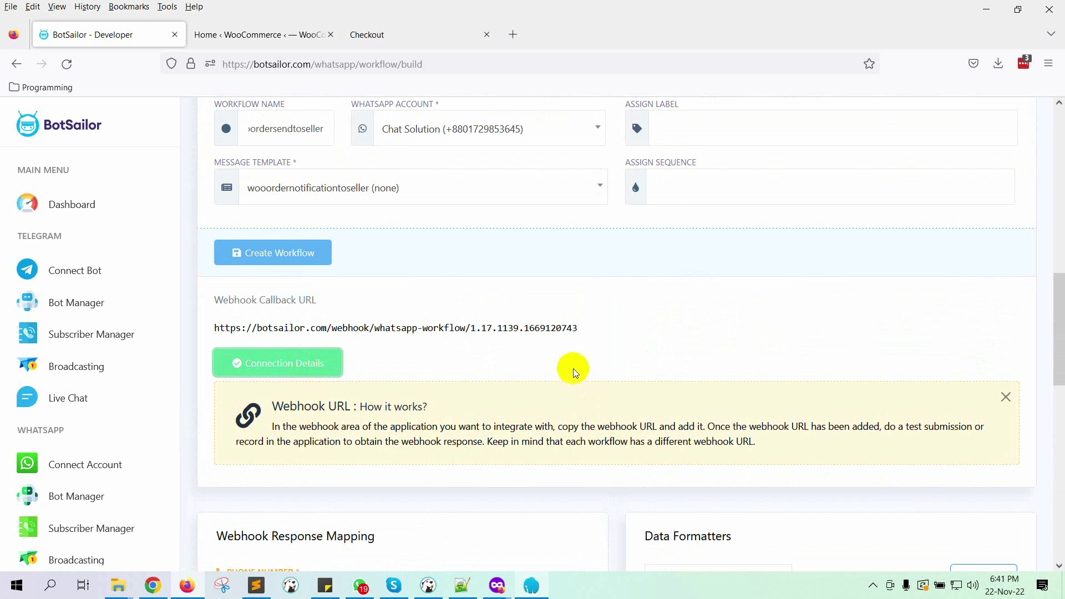
{"action": "scroll", "coordinate": [574, 366], "scroll_direction": "down", "scroll_amount": 6}
{"action": "scroll", "coordinate": [499, 364], "scroll_direction": "up", "scroll_amount": 5}
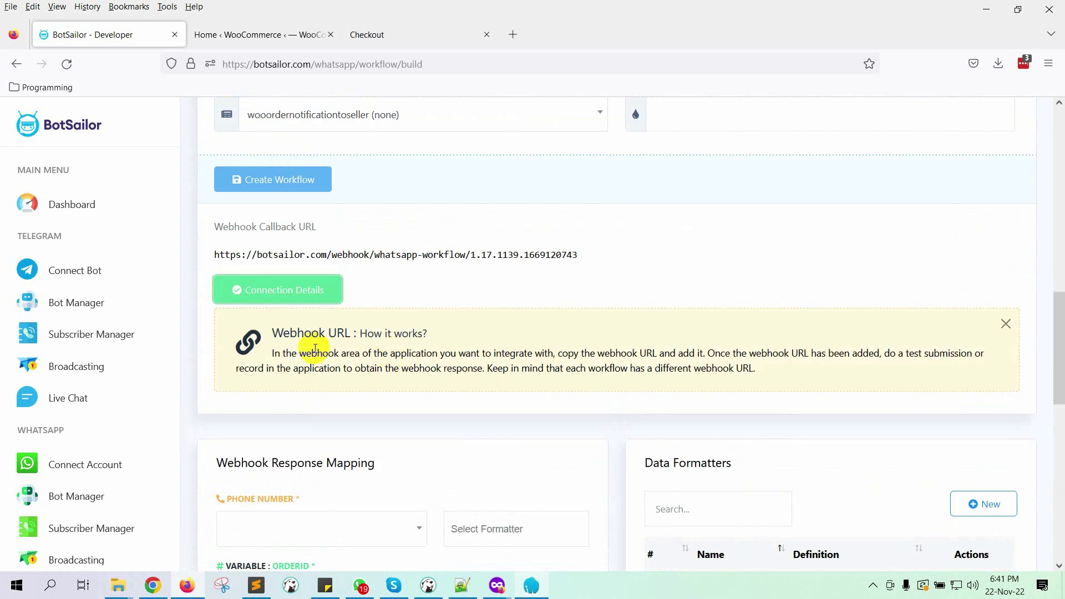
{"action": "scroll", "coordinate": [728, 319], "scroll_direction": "down", "scroll_amount": 9}
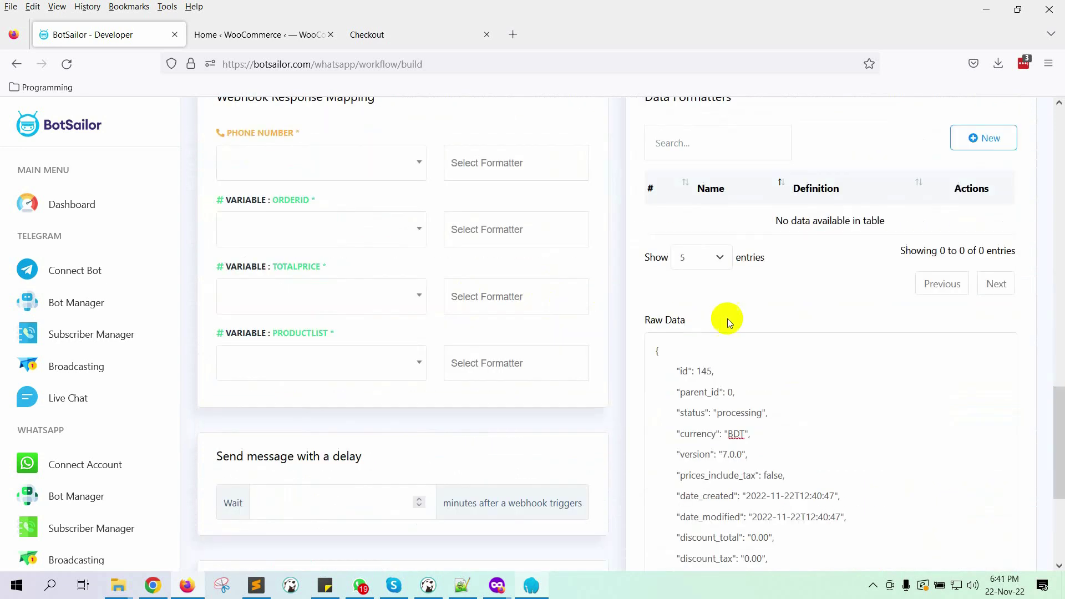
{"action": "left_click_drag", "start_coordinate": [676, 225], "coordinate": [859, 224]}
Set the Phone Number field to << Static Value >>.
{"action": "scroll", "coordinate": [1060, 468], "scroll_direction": "up", "scroll_amount": 8}
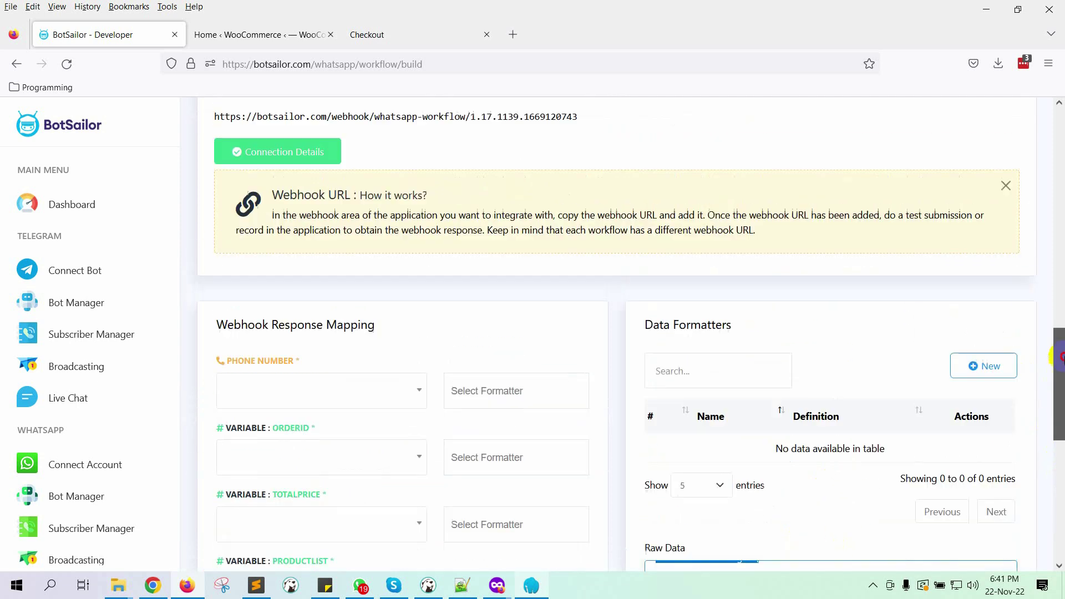
{"action": "scroll", "coordinate": [591, 307], "scroll_direction": "down", "scroll_amount": 2}
{"action": "left_click", "coordinate": [303, 331]}
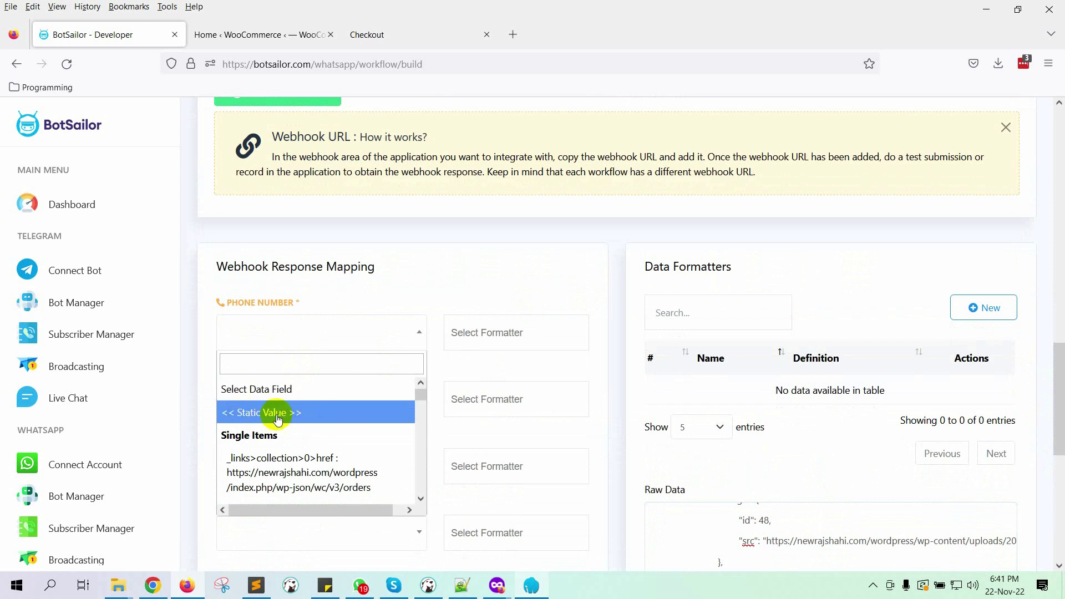
{"action": "left_click", "coordinate": [311, 414]}
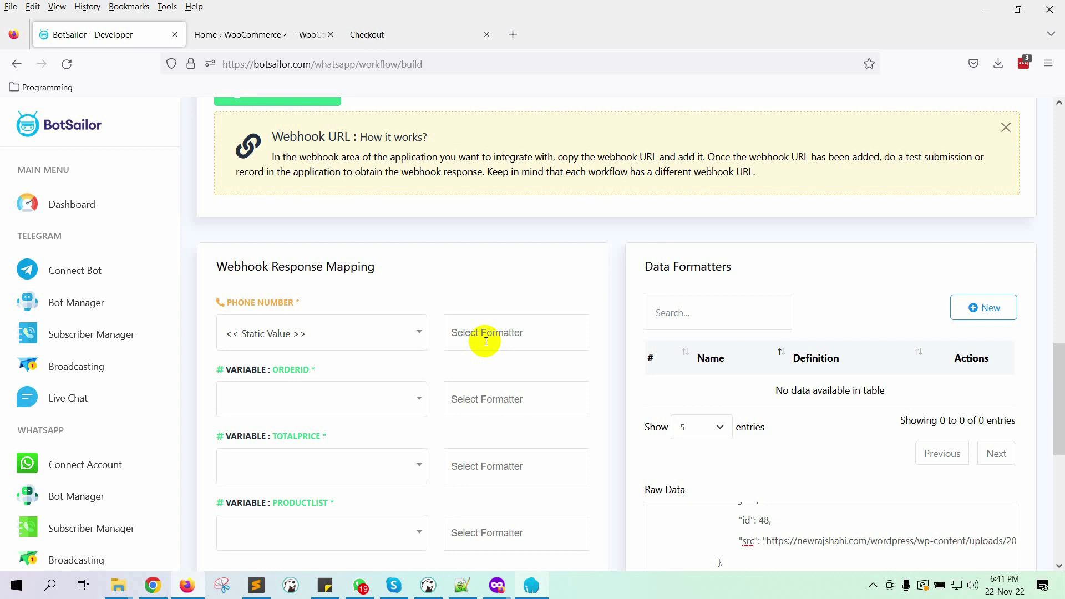
Create and save formatter myphoneasvendor returning the seller's phone number as a Static Value.
{"action": "left_click", "coordinate": [997, 306]}
{"action": "type", "text": "MyP"}
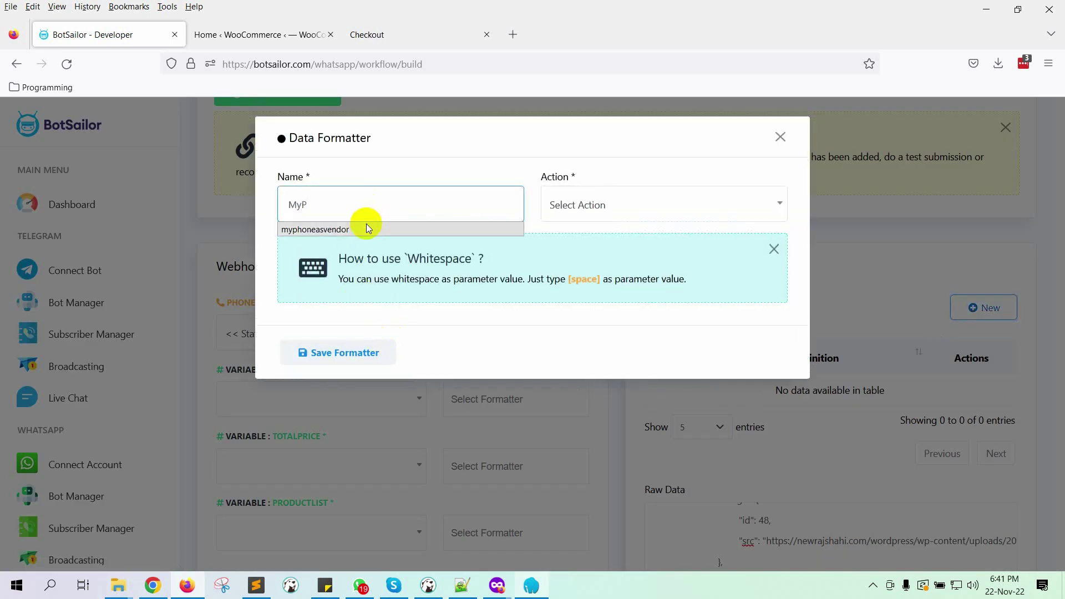
{"action": "left_click", "coordinate": [364, 228]}
{"action": "left_click", "coordinate": [594, 204]}
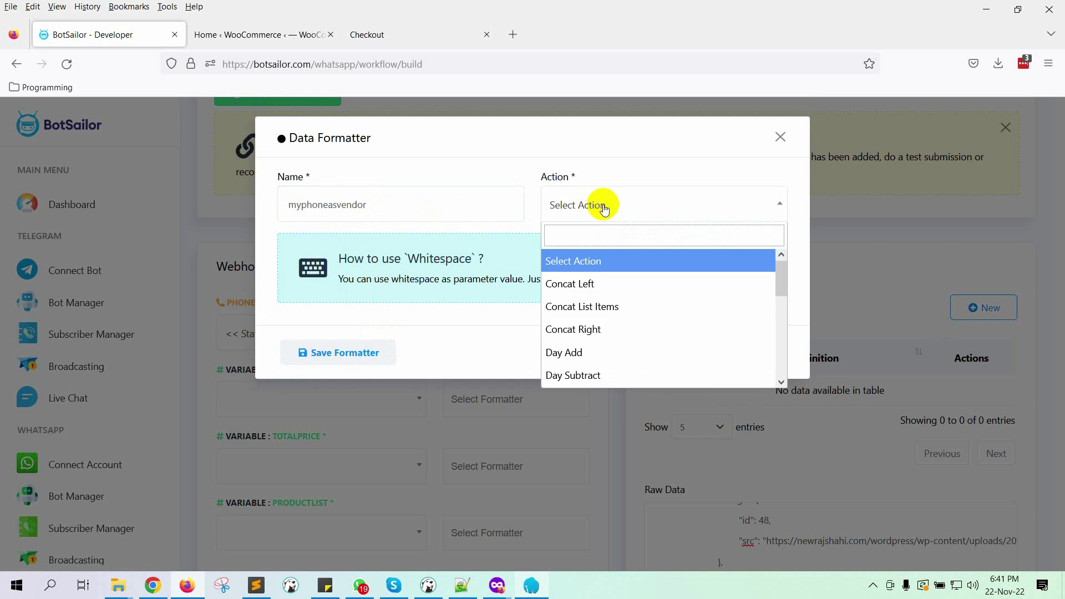
{"action": "scroll", "coordinate": [637, 324], "scroll_direction": "down", "scroll_amount": 5}
{"action": "left_click", "coordinate": [604, 332]}
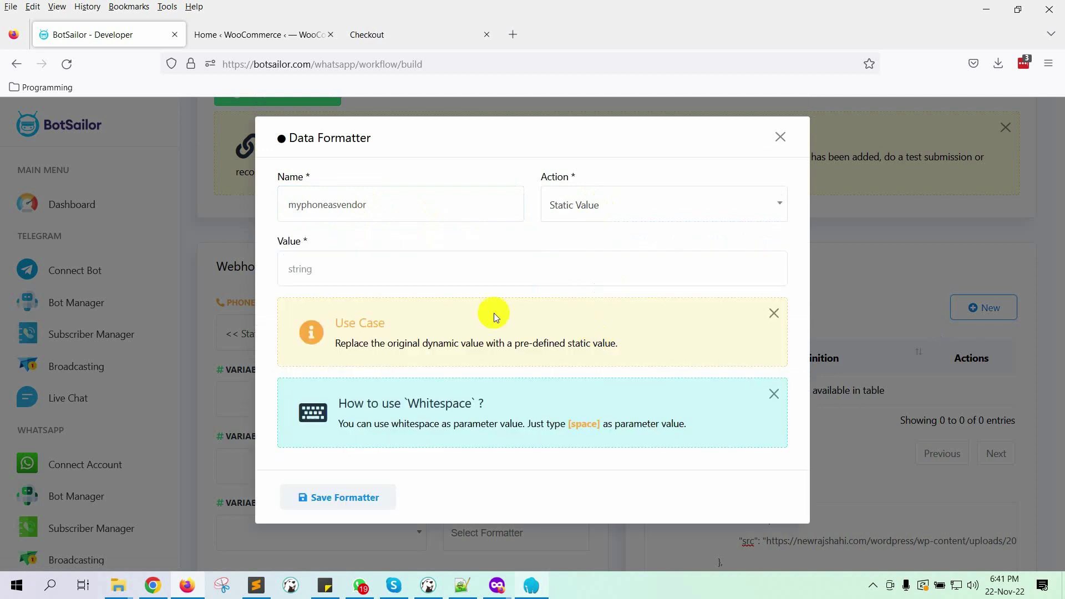
{"action": "left_click", "coordinate": [431, 265]}
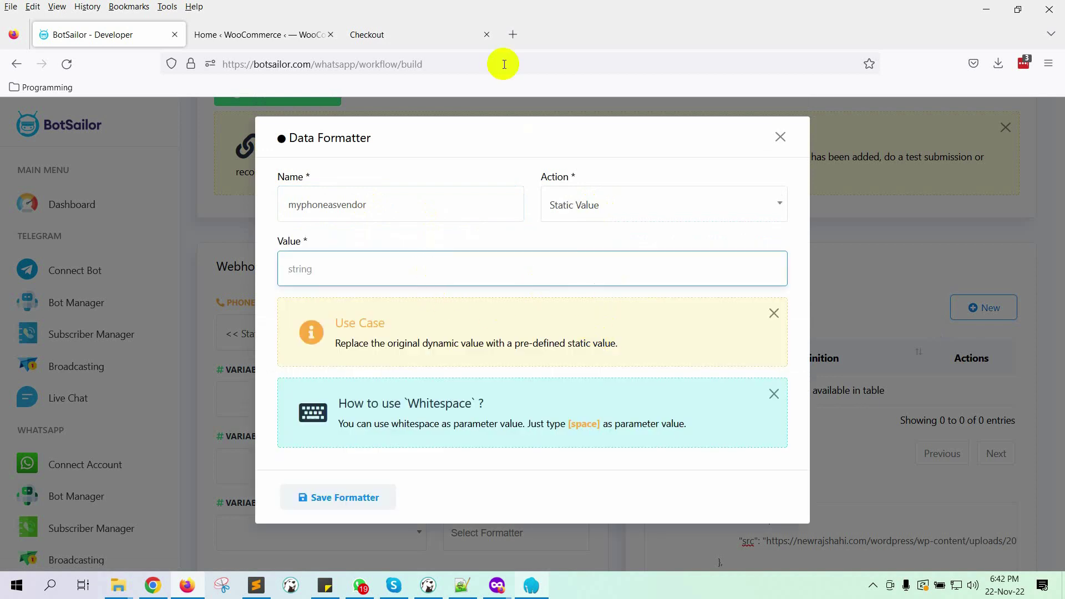
{"action": "type", "text": "88"}
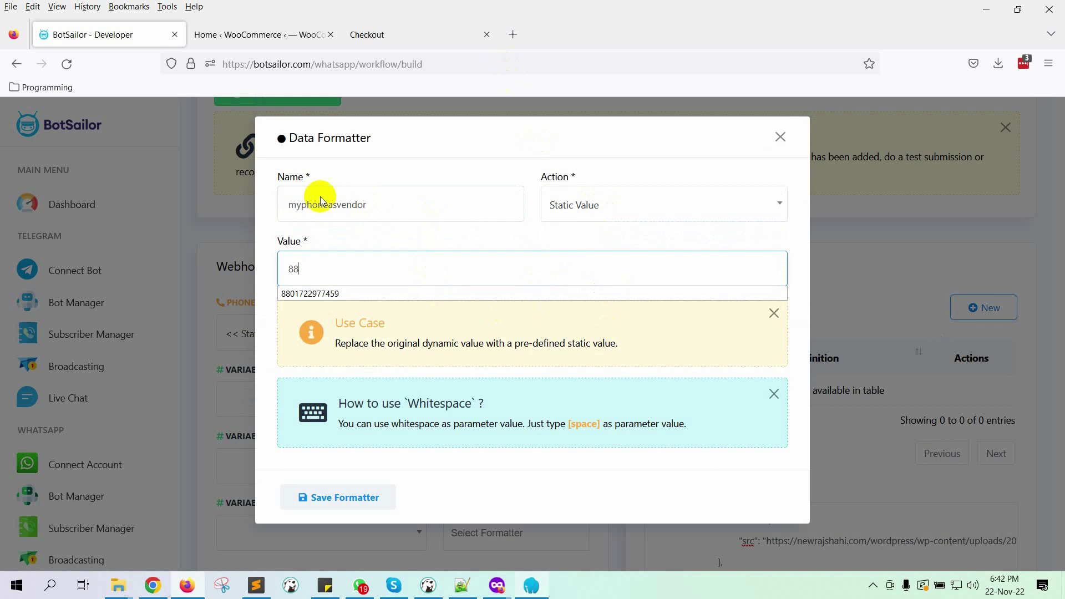
{"action": "left_click", "coordinate": [304, 293]}
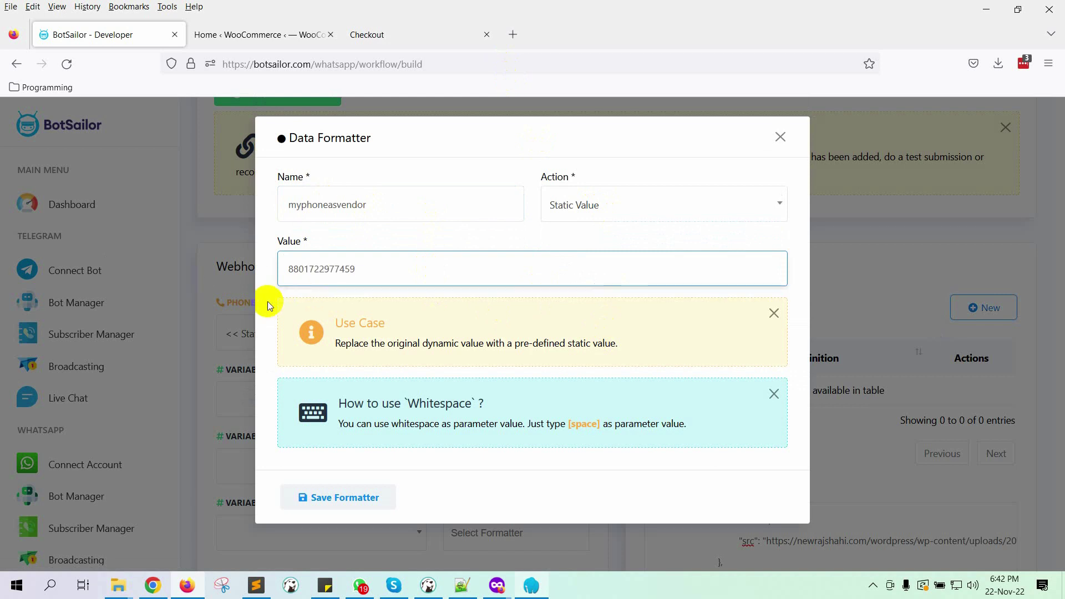
{"action": "left_click", "coordinate": [361, 507]}
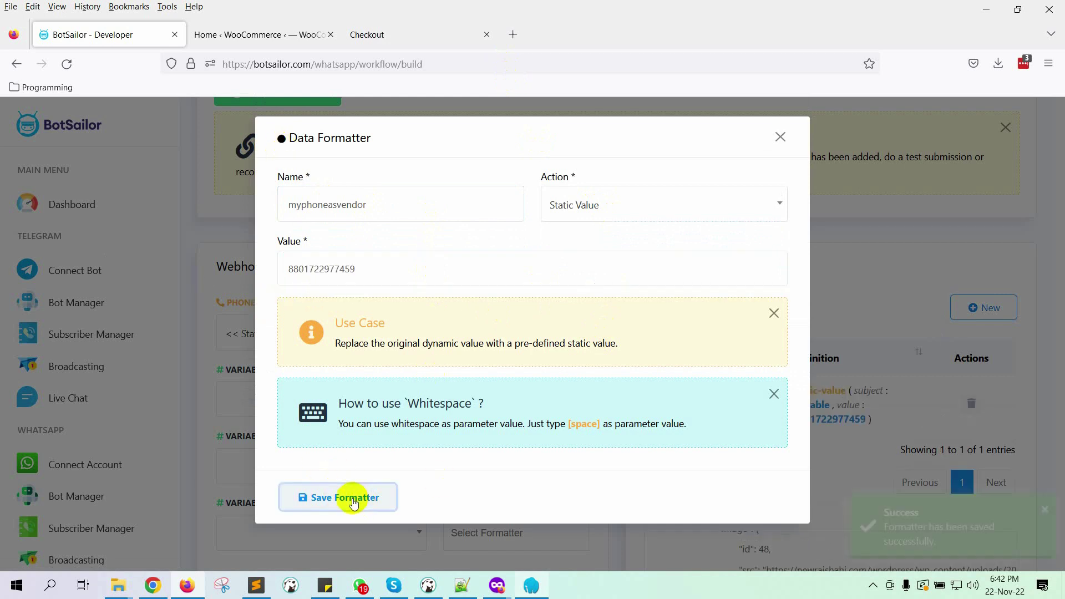
Apply the myphoneasvendor formatter to the phone number.
{"action": "left_click", "coordinate": [780, 137]}
{"action": "scroll", "coordinate": [539, 296], "scroll_direction": "down", "scroll_amount": 2}
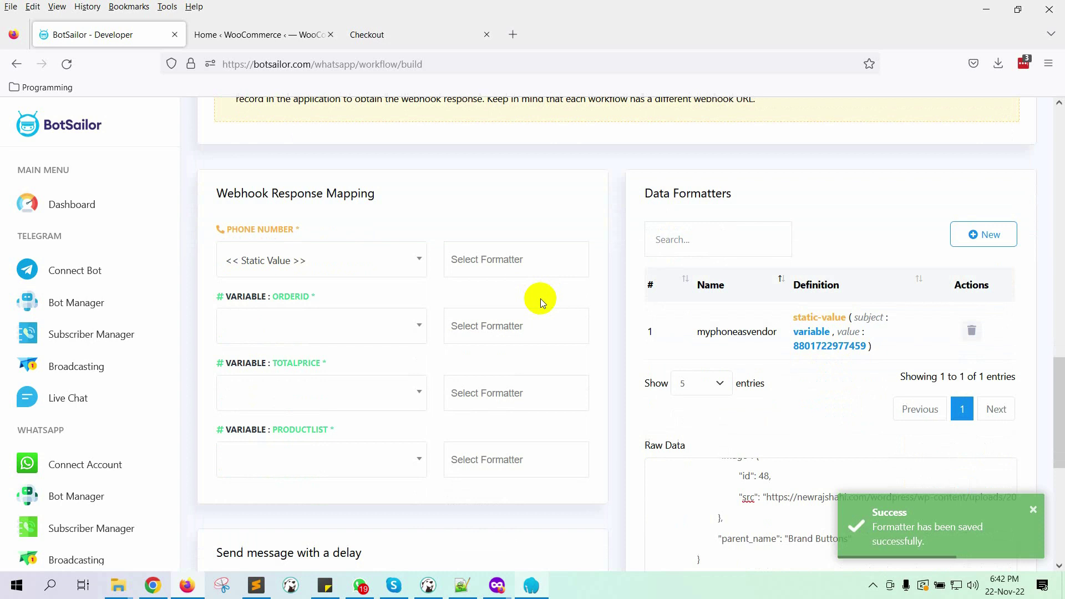
{"action": "left_click", "coordinate": [527, 247]}
{"action": "left_click", "coordinate": [502, 297]}
{"action": "scroll", "coordinate": [529, 233], "scroll_direction": "down", "scroll_amount": 1}
{"action": "scroll", "coordinate": [528, 233], "scroll_direction": "down", "scroll_amount": 2}
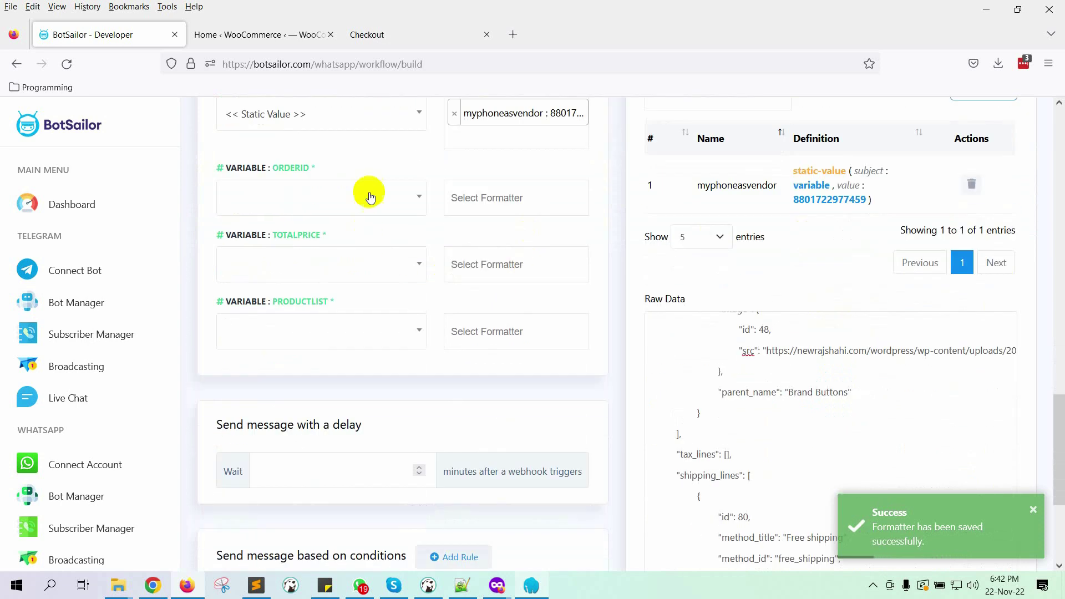
Map ORDERID to the id : 145 field.
{"action": "left_click", "coordinate": [364, 188]}
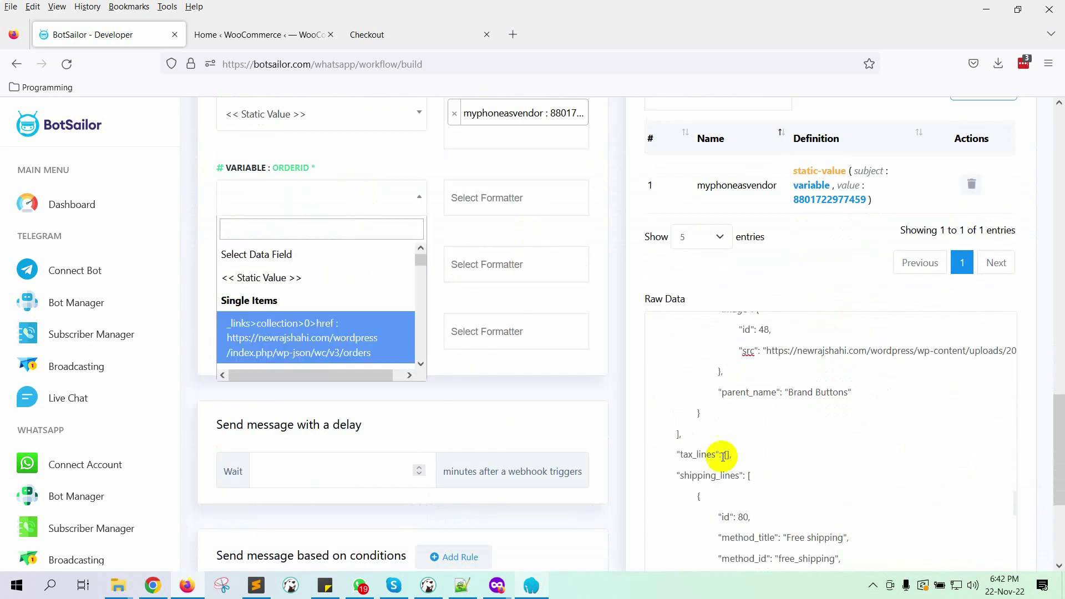
{"action": "scroll", "coordinate": [722, 455], "scroll_direction": "up", "scroll_amount": 15}
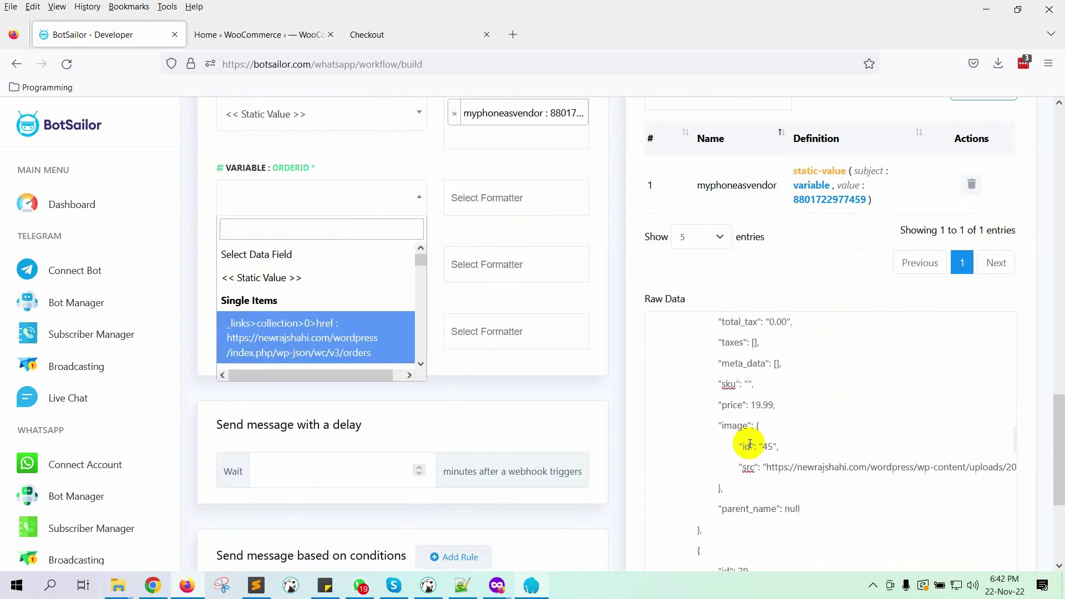
{"action": "left_click", "coordinate": [683, 350]}
{"action": "key", "text": "ctrl+shift+End"}
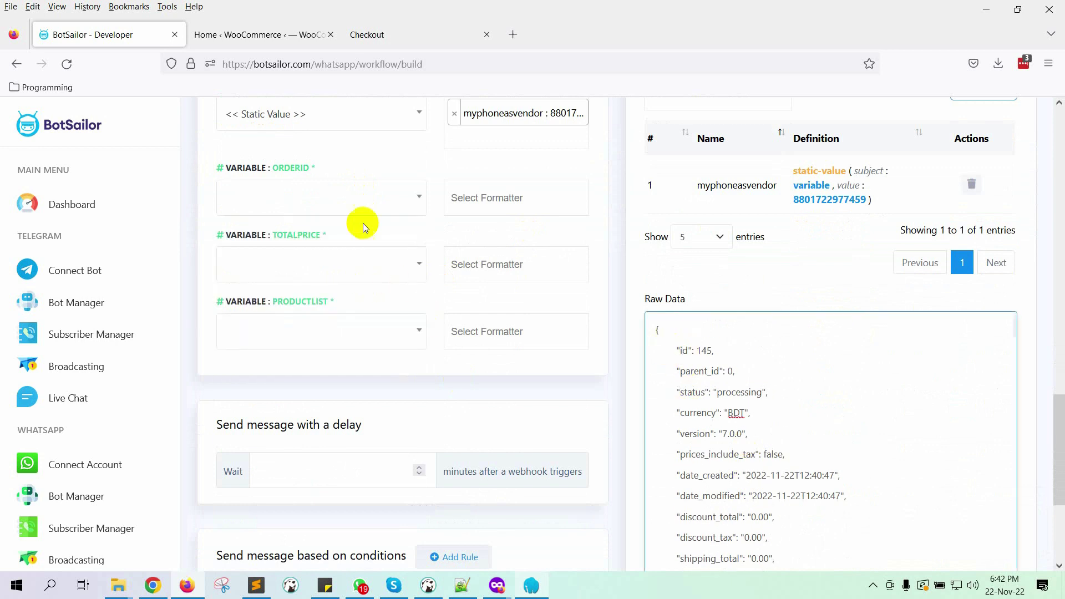
{"action": "left_click", "coordinate": [340, 200]}
{"action": "type", "text": "id"}
{"action": "left_click", "coordinate": [312, 344]}
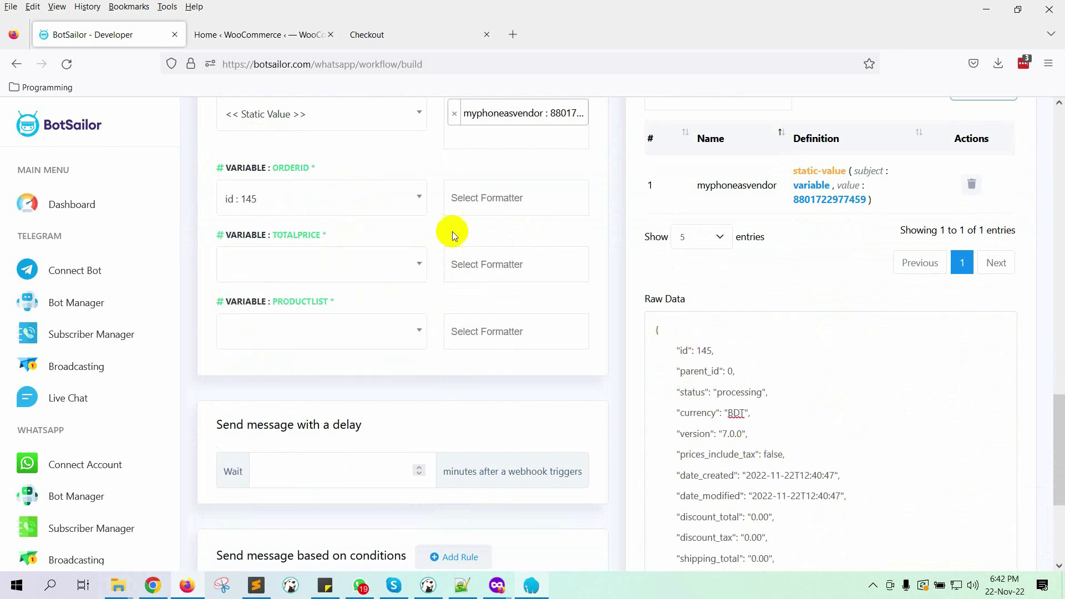
Map TOTALPRICE to the total : 29.98 field.
{"action": "left_click", "coordinate": [315, 270]}
{"action": "left_click", "coordinate": [321, 294]}
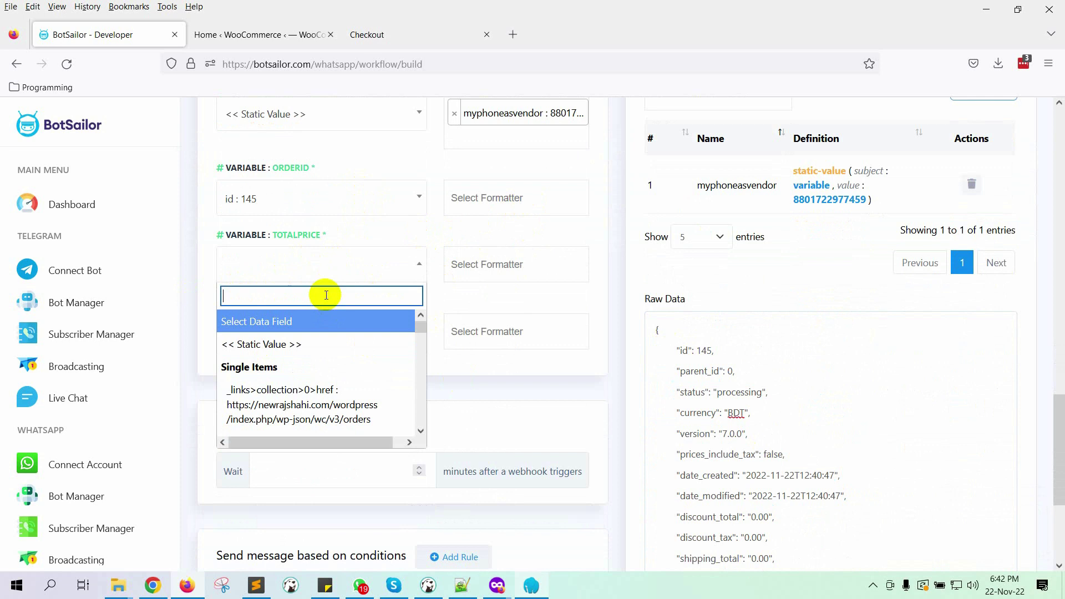
{"action": "type", "text": "total"}
{"action": "scroll", "coordinate": [327, 367], "scroll_direction": "down", "scroll_amount": 4}
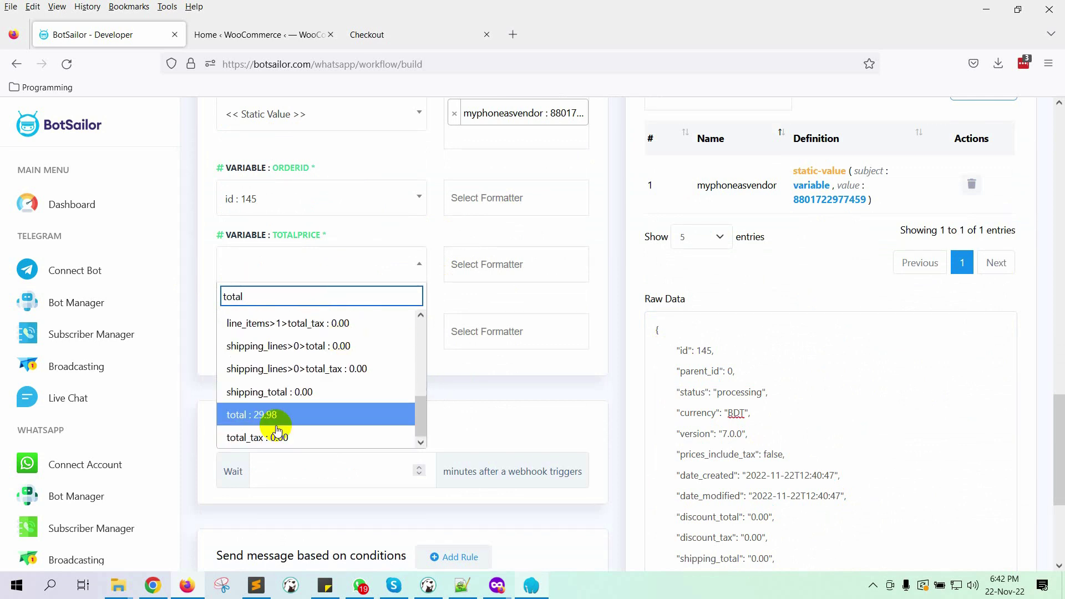
{"action": "left_click", "coordinate": [276, 417]}
{"action": "scroll", "coordinate": [333, 337], "scroll_direction": "down", "scroll_amount": 2}
Map PRODUCTLIST to the line_items list.
{"action": "left_click", "coordinate": [333, 252]}
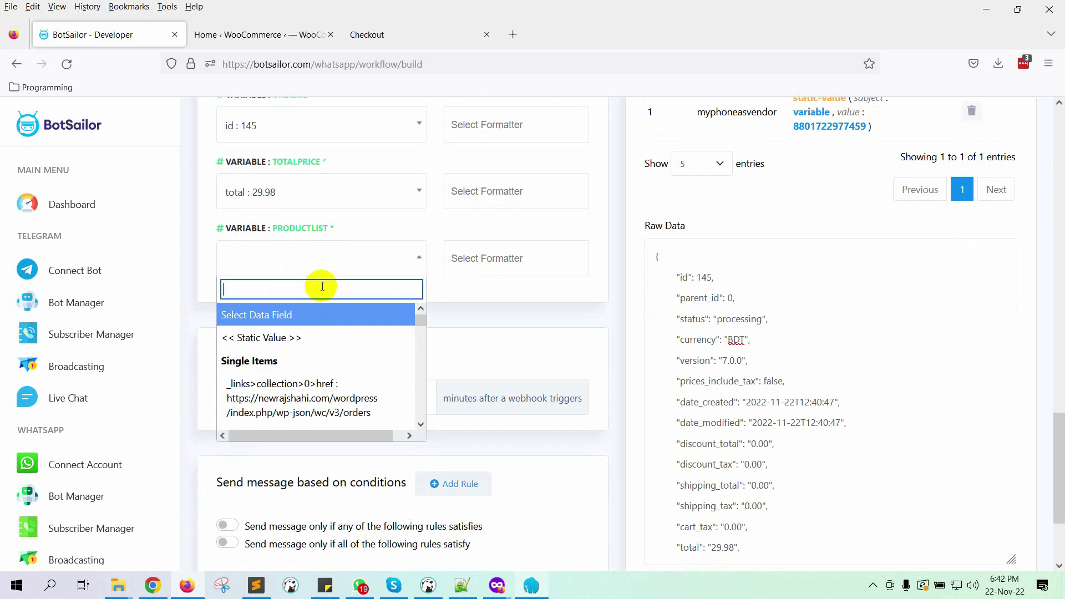
{"action": "type", "text": "line"}
{"action": "scroll", "coordinate": [337, 343], "scroll_direction": "down", "scroll_amount": 10}
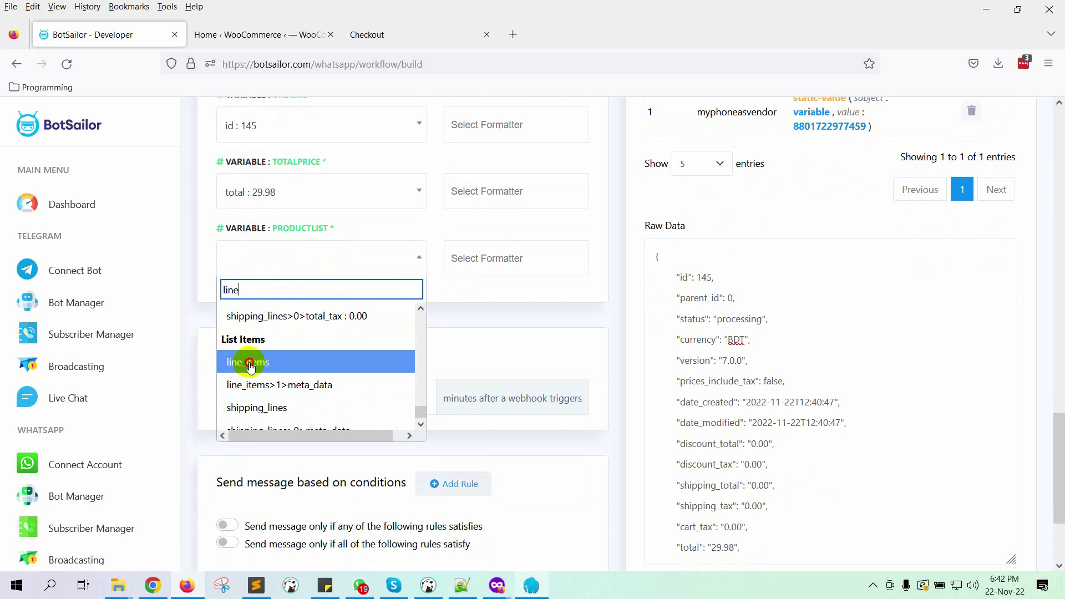
{"action": "left_click", "coordinate": [248, 362]}
{"action": "scroll", "coordinate": [527, 355], "scroll_direction": "up", "scroll_amount": 2}
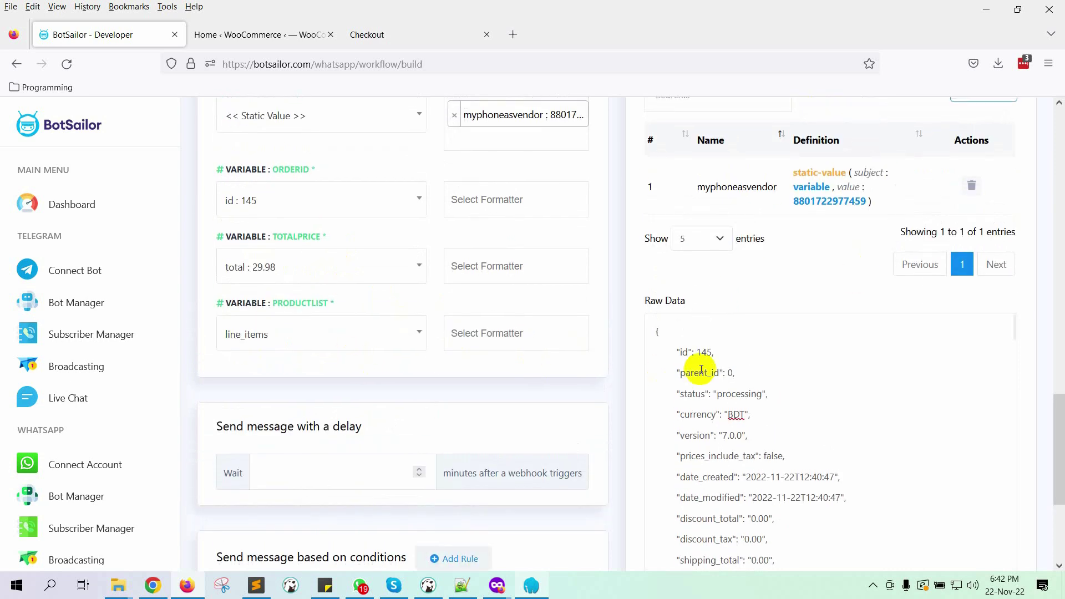
{"action": "scroll", "coordinate": [572, 420], "scroll_direction": "up", "scroll_amount": 4}
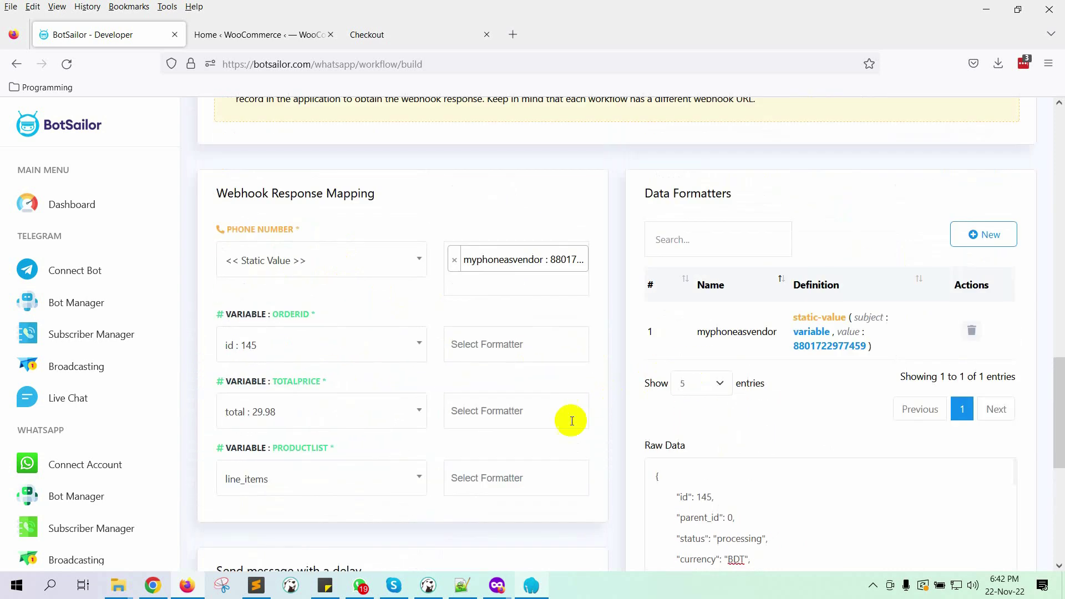
Start a new data formatter named Product List Formatter.
{"action": "left_click", "coordinate": [985, 234]}
{"action": "left_click", "coordinate": [442, 215]}
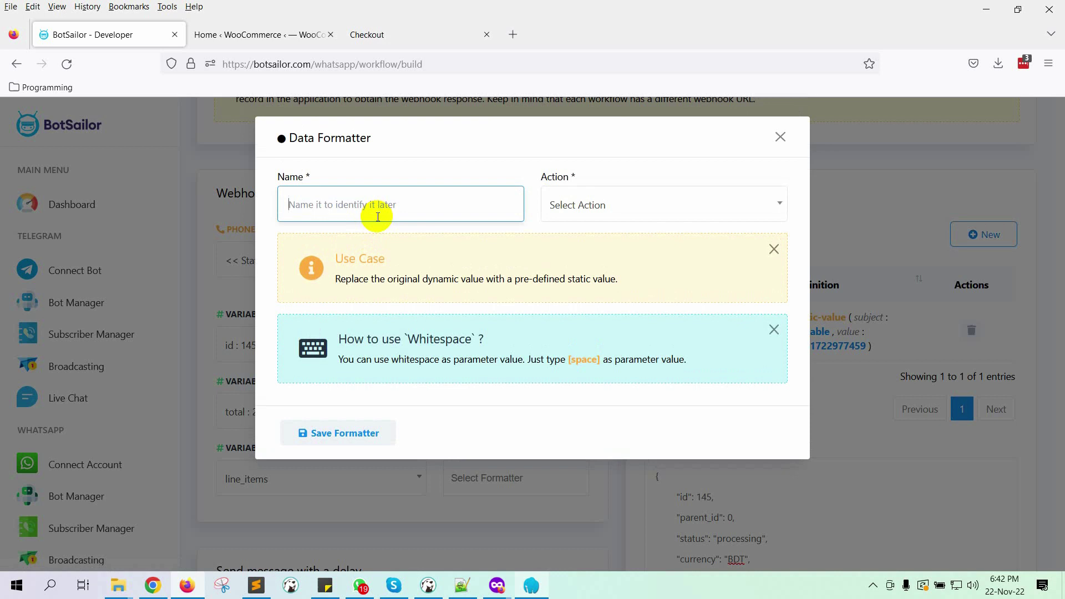
{"action": "type", "text": "li"}
{"action": "left_click", "coordinate": [377, 229]}
Set it to Concat List Items with glue ',' and position 'name', and save it.
{"action": "left_click", "coordinate": [560, 204]}
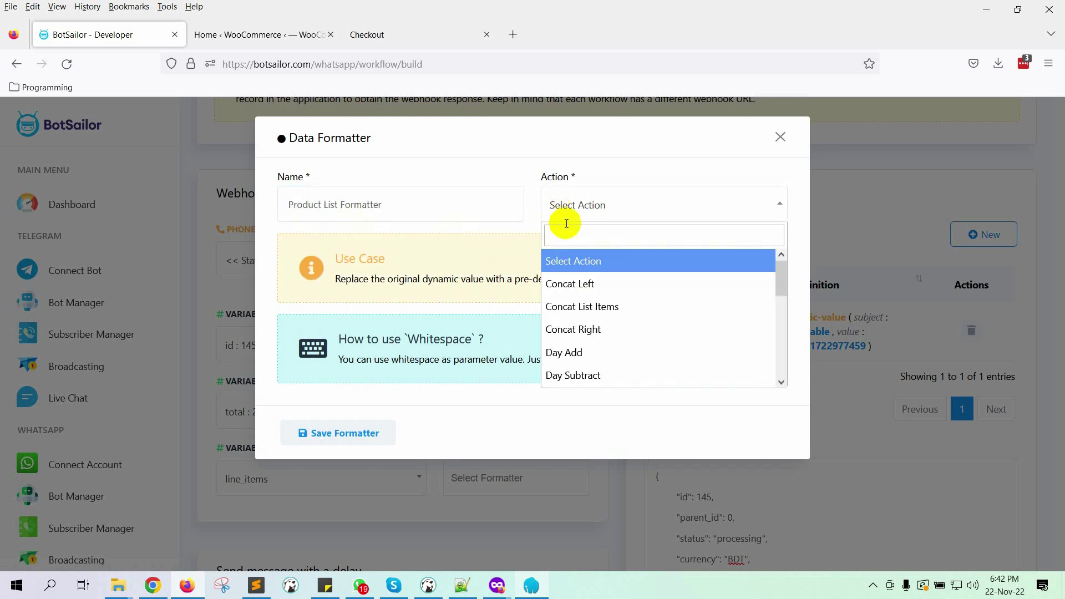
{"action": "left_click", "coordinate": [648, 306]}
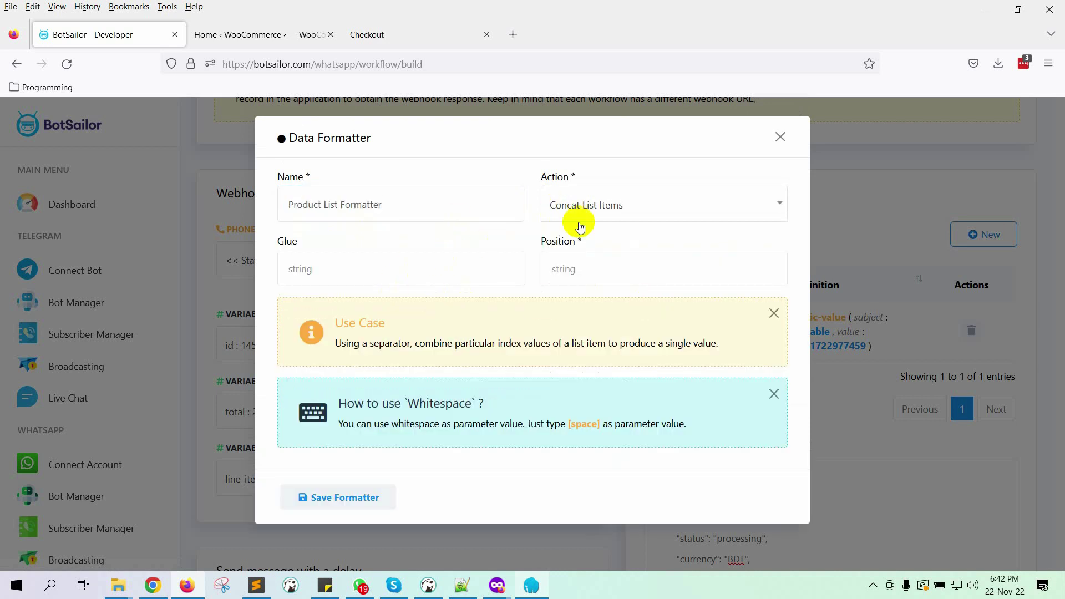
{"action": "left_click", "coordinate": [371, 272]}
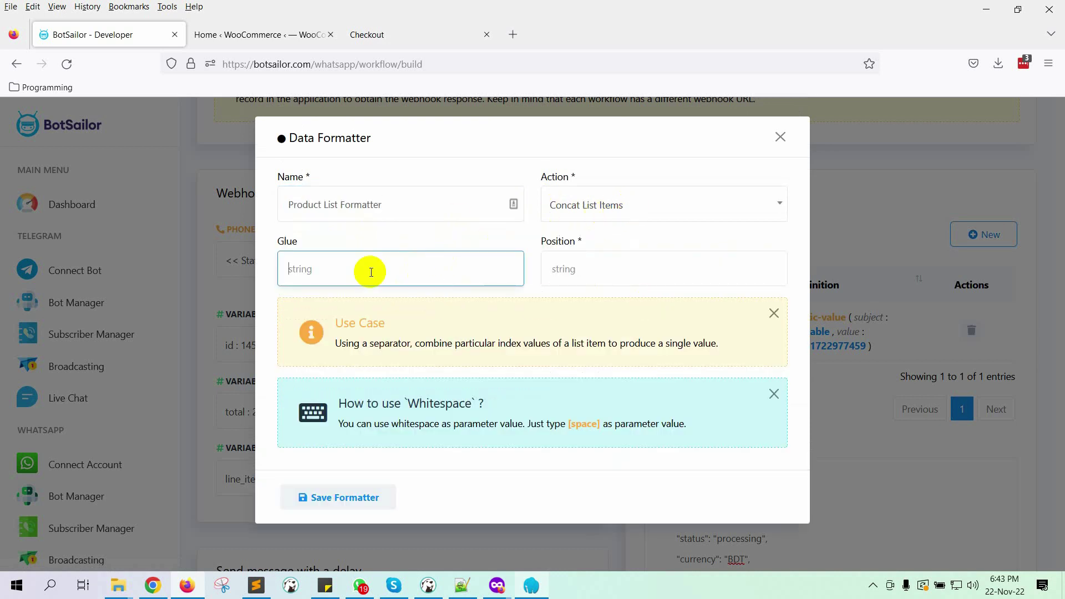
{"action": "type", "text": ","}
{"action": "left_click", "coordinate": [615, 274]}
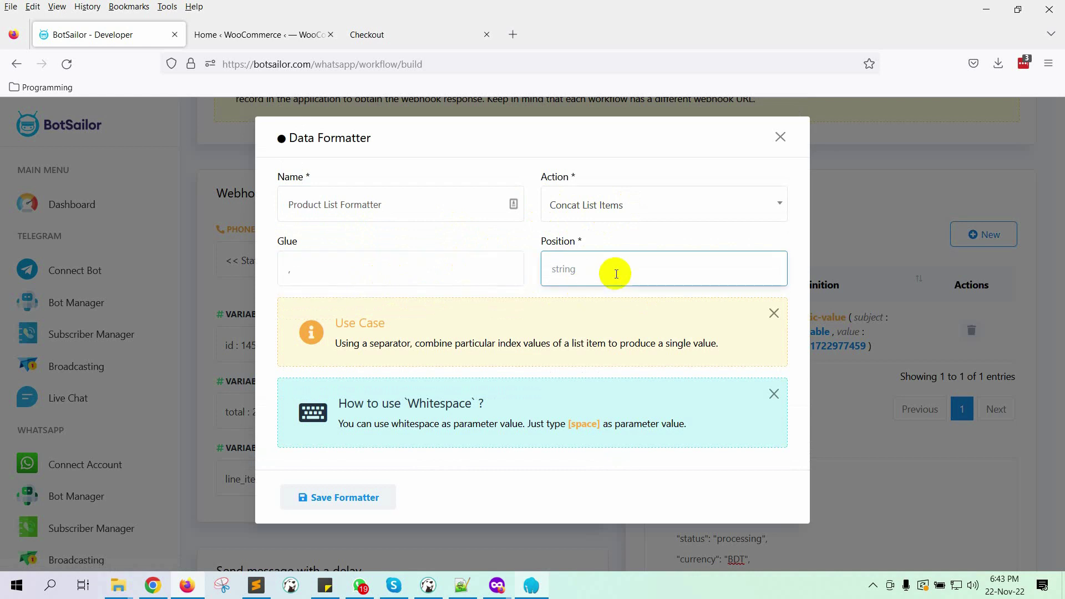
{"action": "type", "text": "nam"}
{"action": "left_click", "coordinate": [594, 293]}
{"action": "left_click", "coordinate": [389, 496]}
{"action": "left_click", "coordinate": [778, 137]}
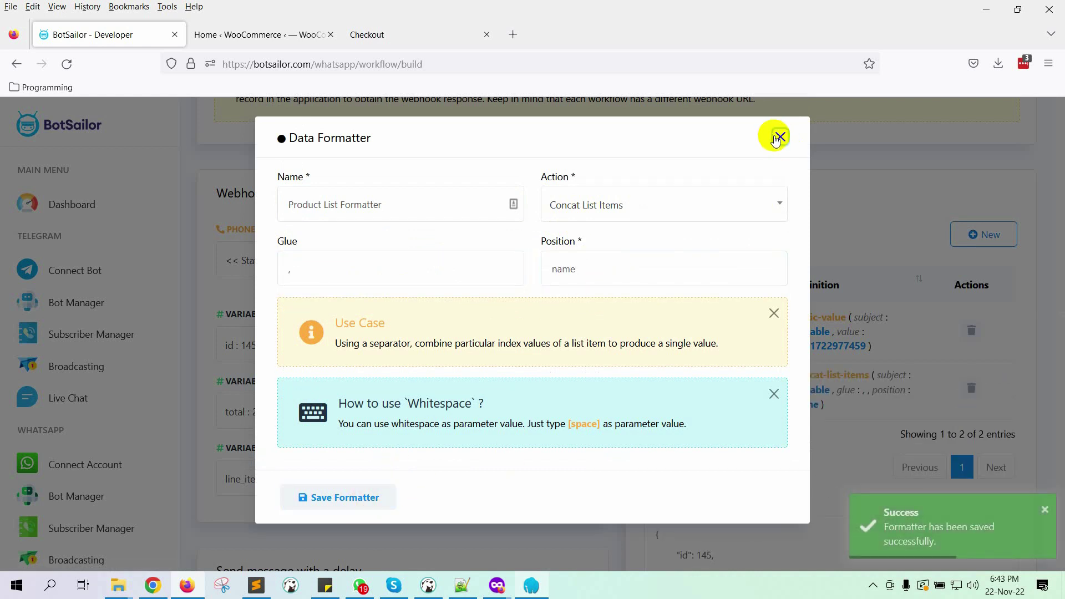
Apply Product List Formatter to the PRODUCTLIST field.
{"action": "scroll", "coordinate": [458, 294], "scroll_direction": "down", "scroll_amount": 5}
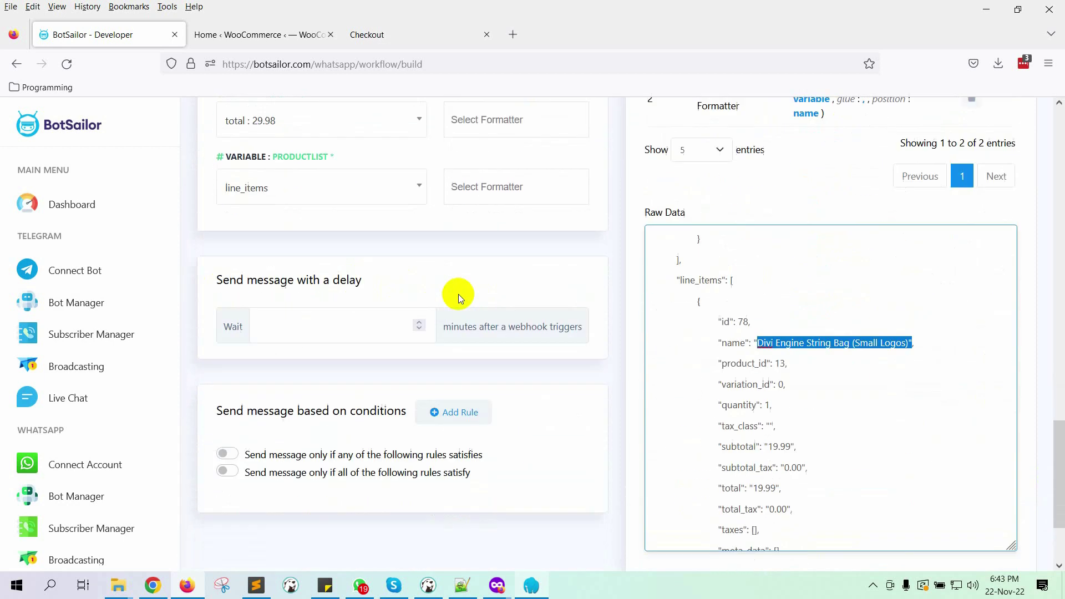
{"action": "left_click", "coordinate": [502, 198]}
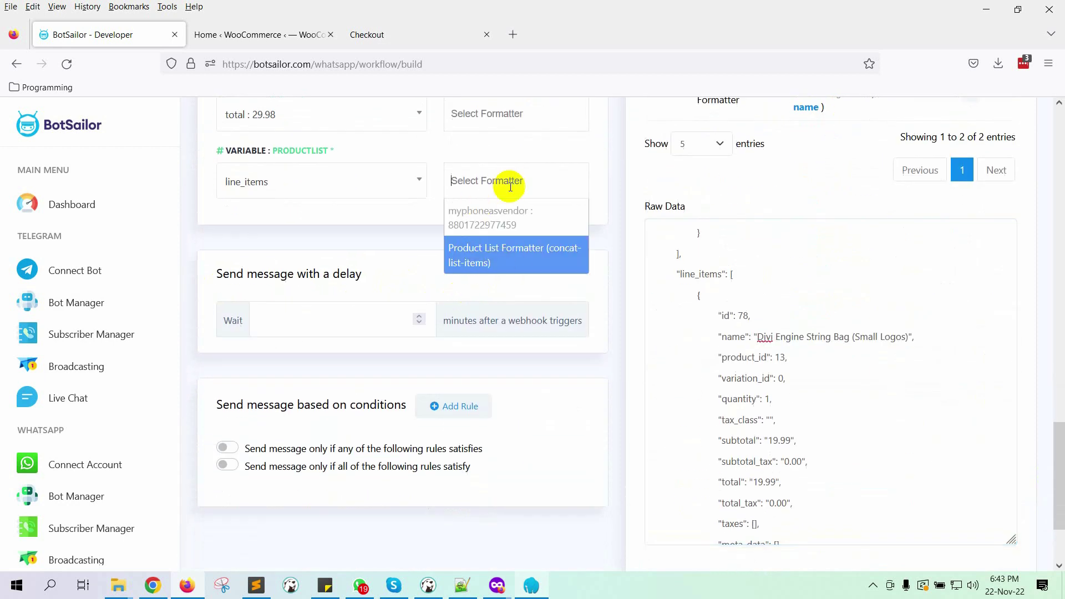
{"action": "left_click", "coordinate": [476, 260]}
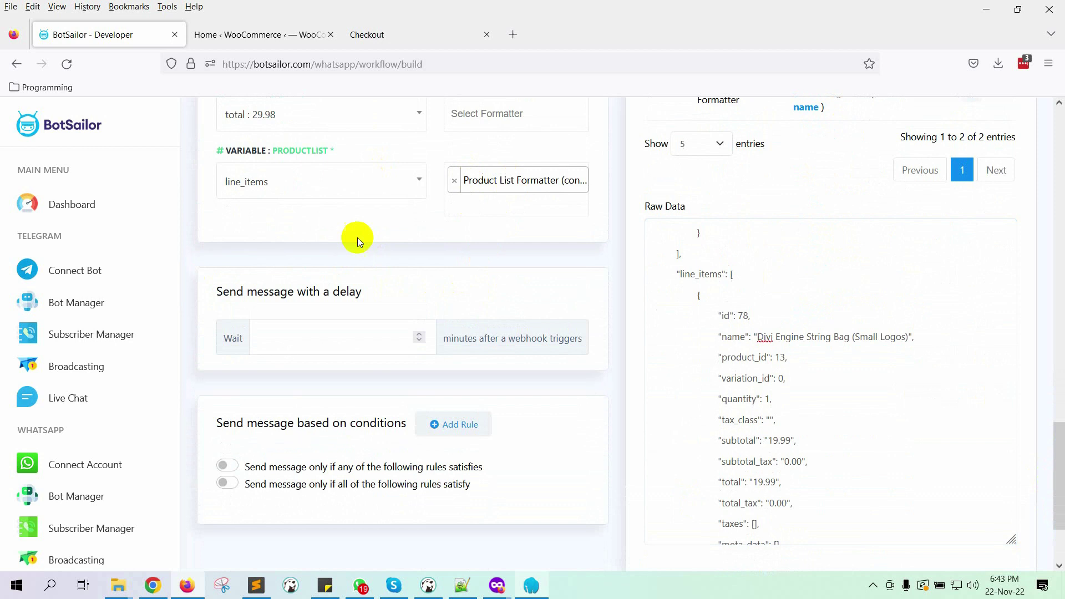
Save the Wooordersendtoseller workflow and dismiss the success confirmation.
{"action": "scroll", "coordinate": [358, 238], "scroll_direction": "down", "scroll_amount": 3}
{"action": "left_click", "coordinate": [283, 505]}
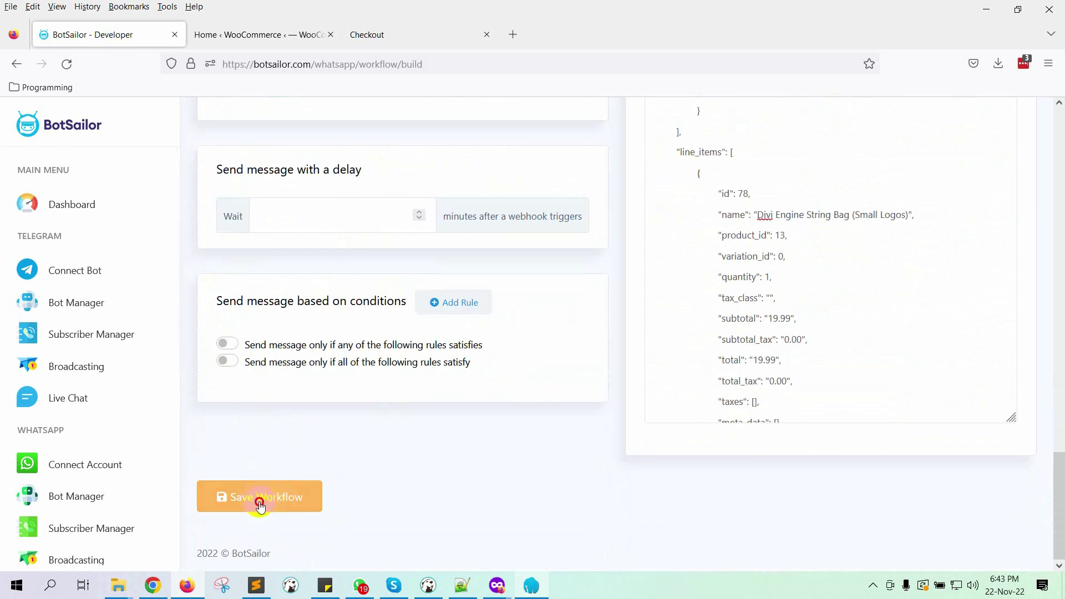
{"action": "left_click", "coordinate": [531, 422]}
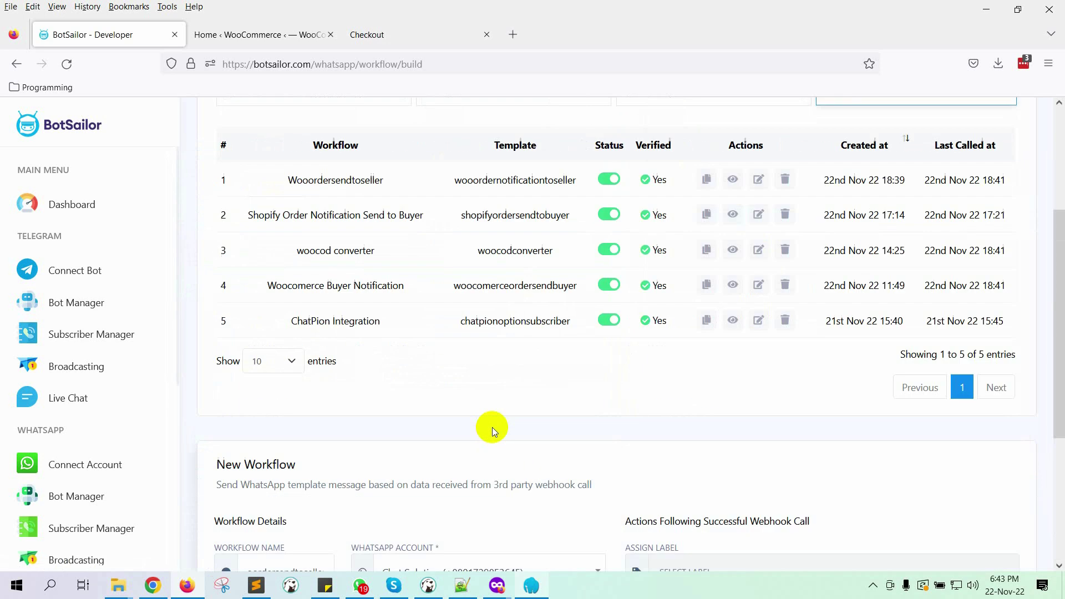
Add the Dat Divi Engine Life Hoodie to the cart from the store's shop page.
{"action": "scroll", "coordinate": [487, 357], "scroll_direction": "up", "scroll_amount": 4}
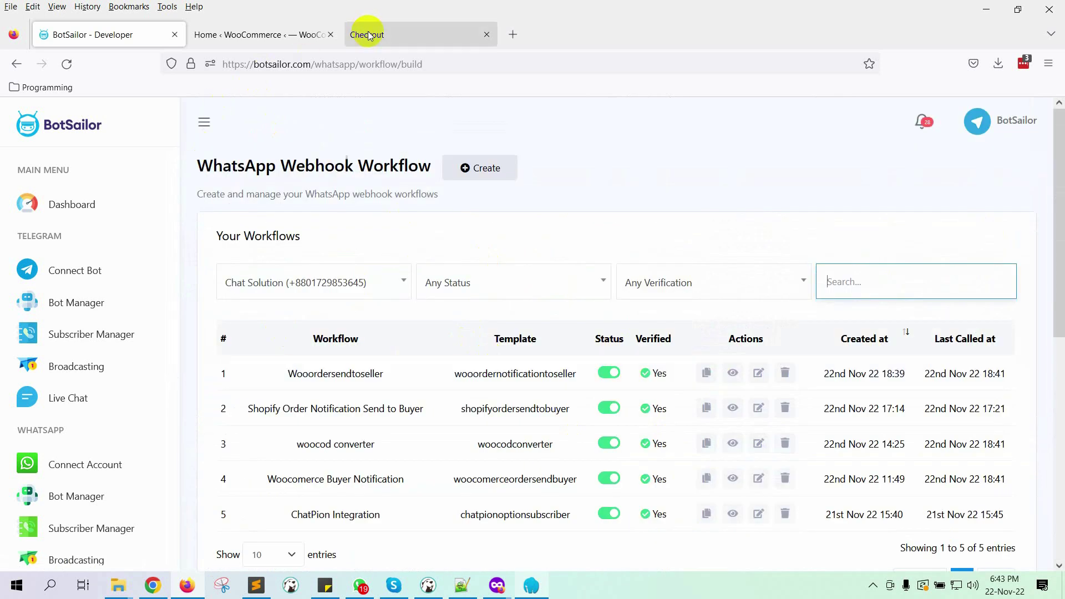
{"action": "left_click", "coordinate": [391, 39]}
{"action": "scroll", "coordinate": [614, 384], "scroll_direction": "up", "scroll_amount": 4}
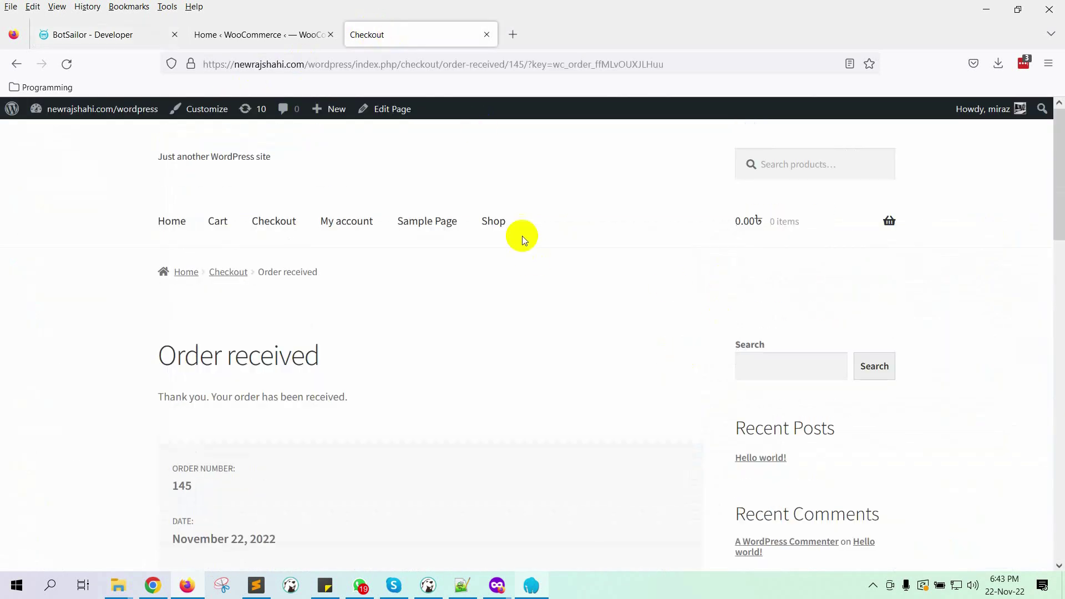
{"action": "left_click", "coordinate": [506, 227]}
{"action": "scroll", "coordinate": [642, 409], "scroll_direction": "down", "scroll_amount": 3}
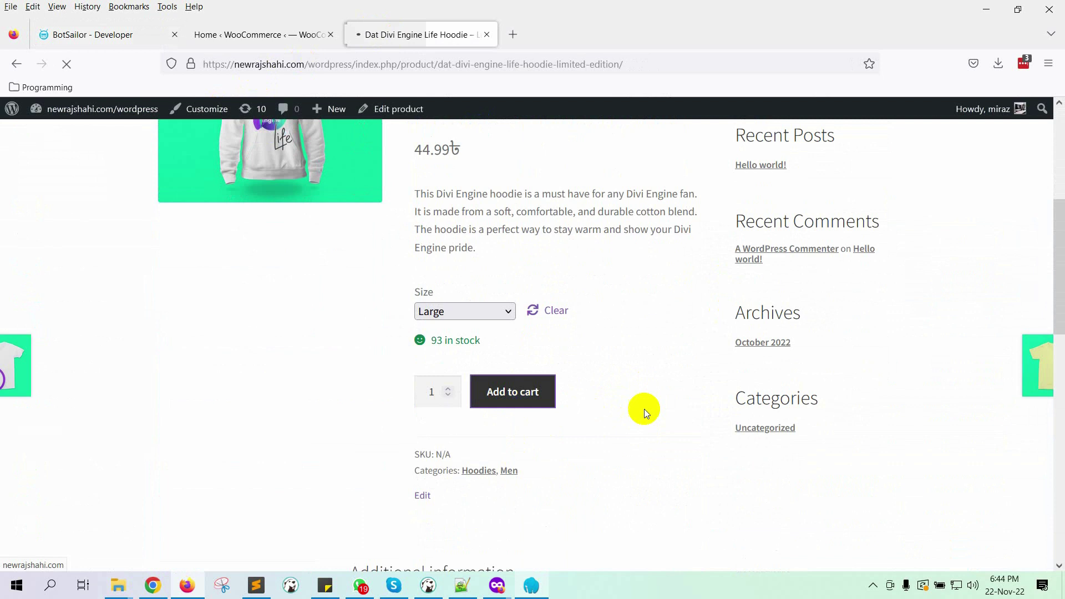
{"action": "left_click", "coordinate": [514, 390]}
Go through the cart and checkout and place the order.
{"action": "left_click", "coordinate": [837, 383]}
{"action": "scroll", "coordinate": [501, 345], "scroll_direction": "down", "scroll_amount": 10}
{"action": "left_click", "coordinate": [666, 419]}
{"action": "scroll", "coordinate": [611, 388], "scroll_direction": "down", "scroll_amount": 10}
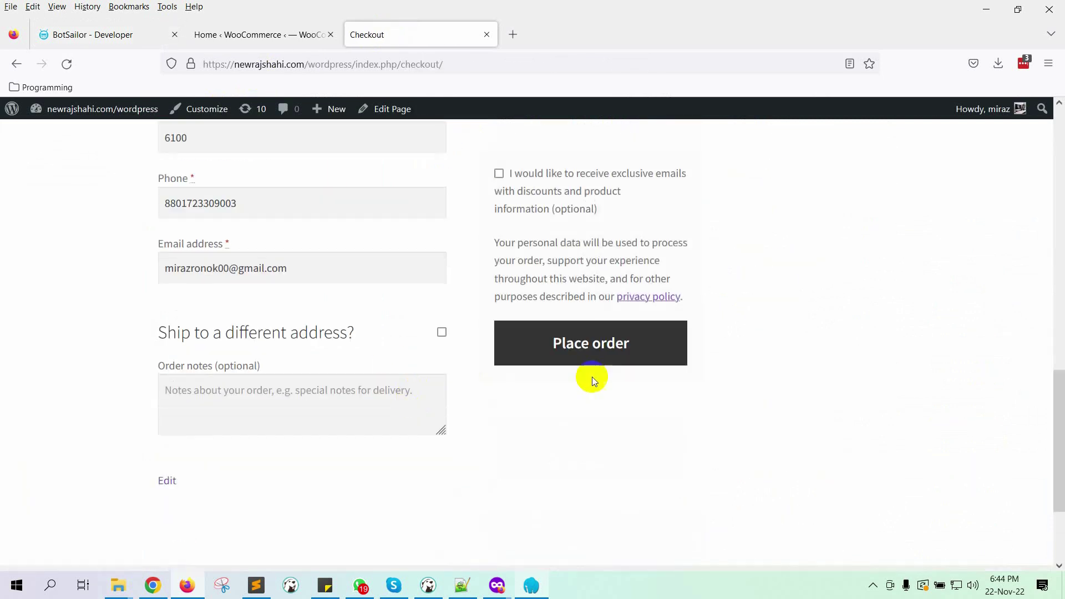
{"action": "left_click", "coordinate": [591, 346]}
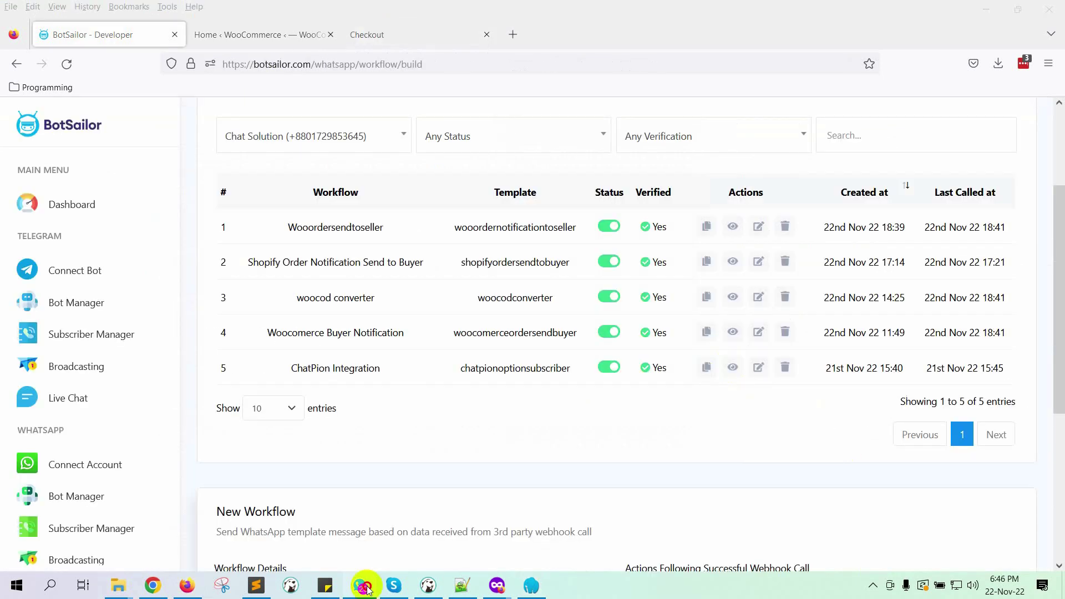
Open the XerOne IT WhatsApp chat and highlight the Order Id 146 new-order line.
{"action": "left_click", "coordinate": [363, 587]}
{"action": "left_click", "coordinate": [357, 178]}
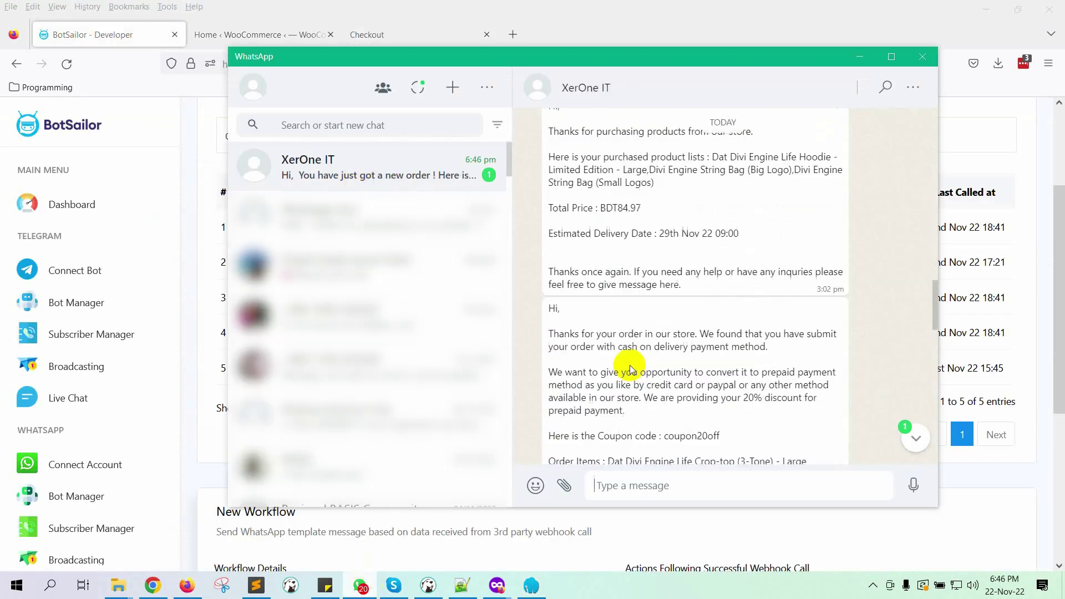
{"action": "left_click_drag", "start_coordinate": [553, 277], "coordinate": [680, 273]}
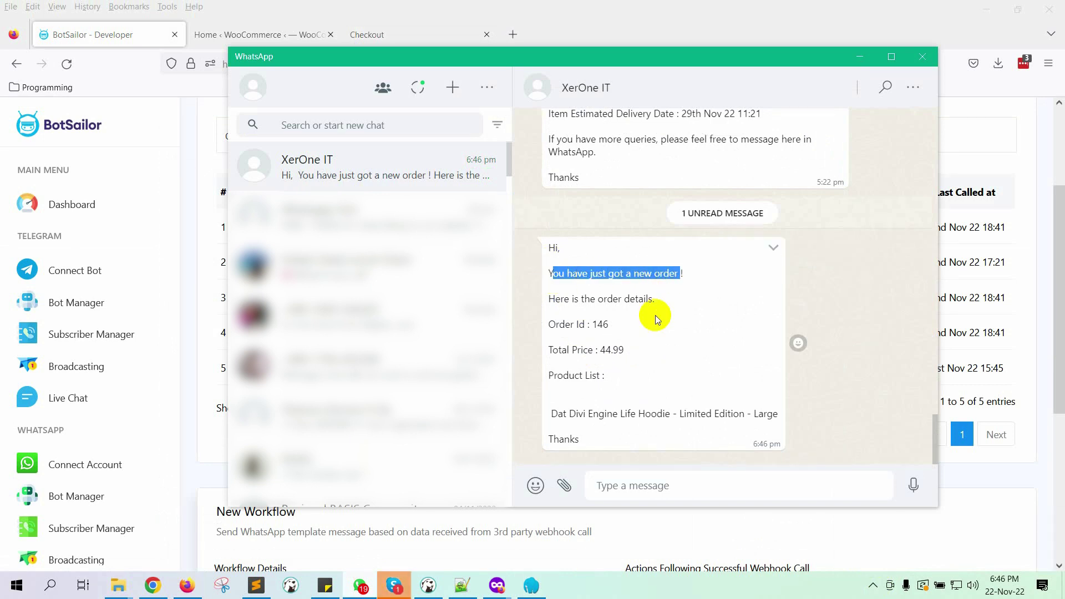